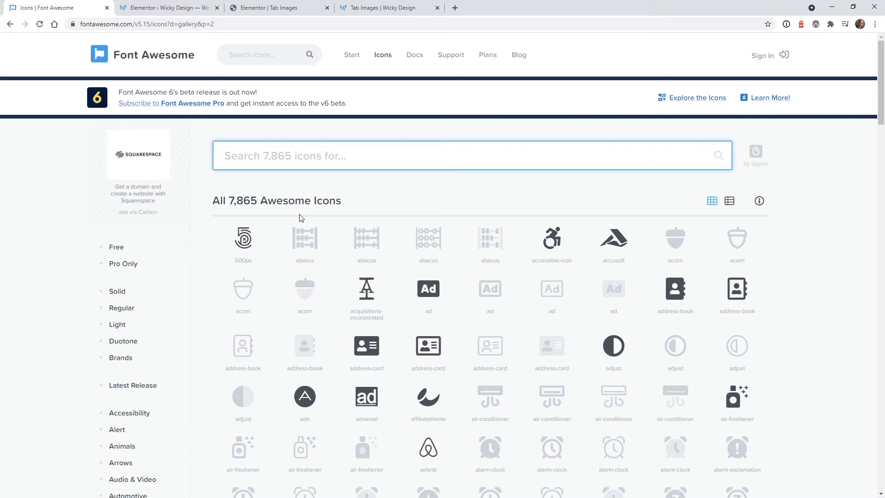
- Switch to the Tab Images preview page showing its two icon tabs
key(ctrl+4)
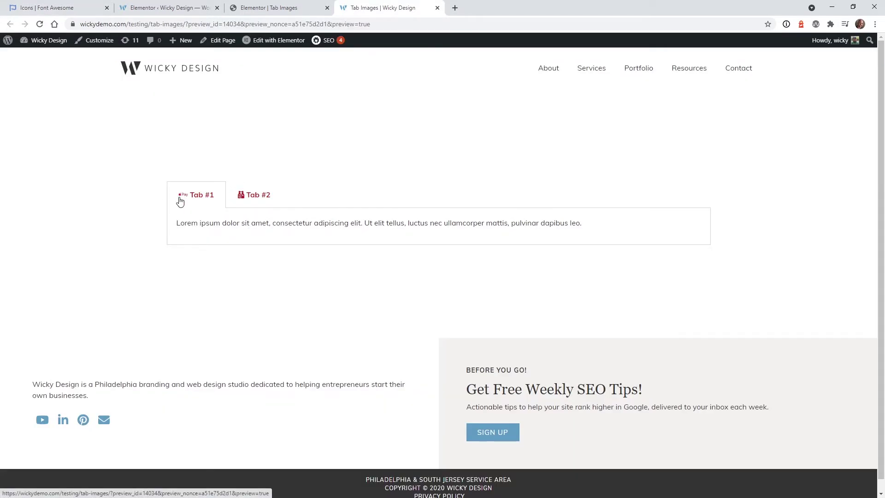
- View Tab #2 and Tab #1 on the preview, then go to Elementor's Advanced settings
click(251, 199)
click(213, 191)
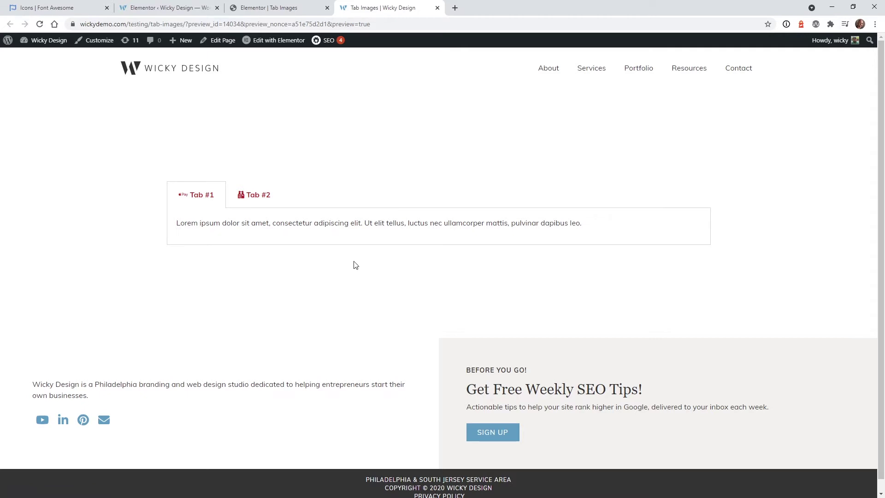
click(182, 6)
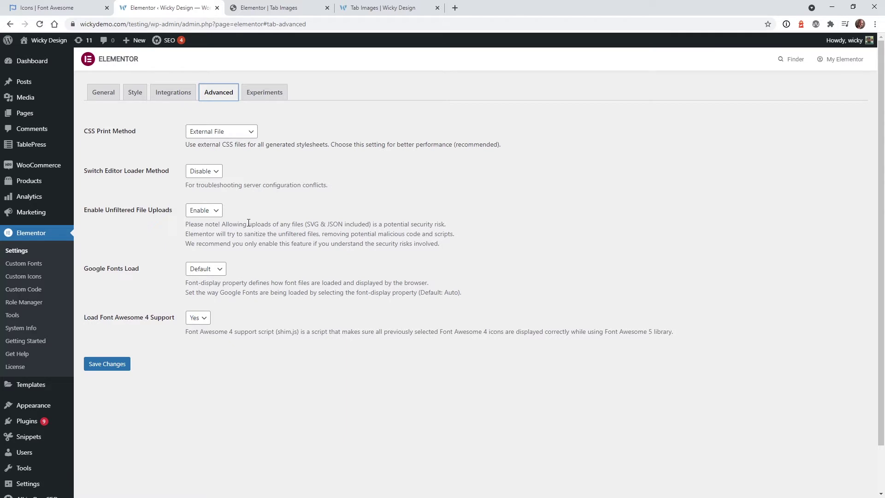
- Check that Load Font Awesome 4 Support is Yes, then return to the free Font Awesome gallery
click(37, 8)
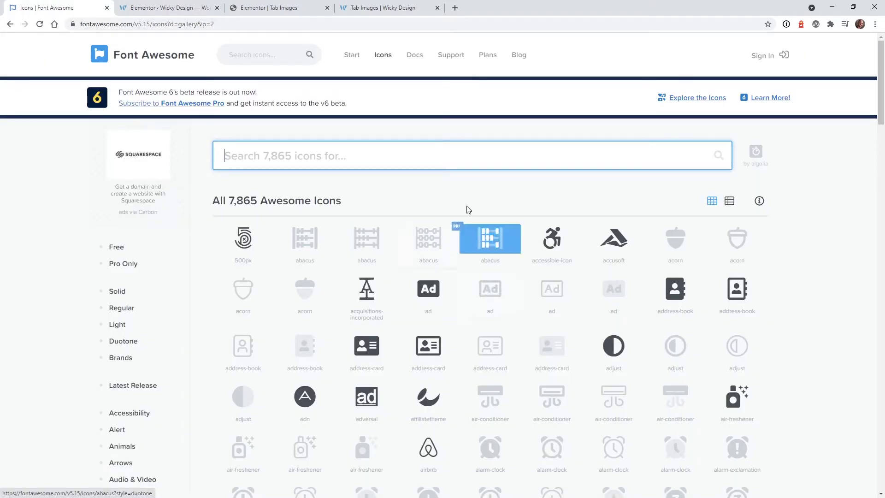
click(184, 6)
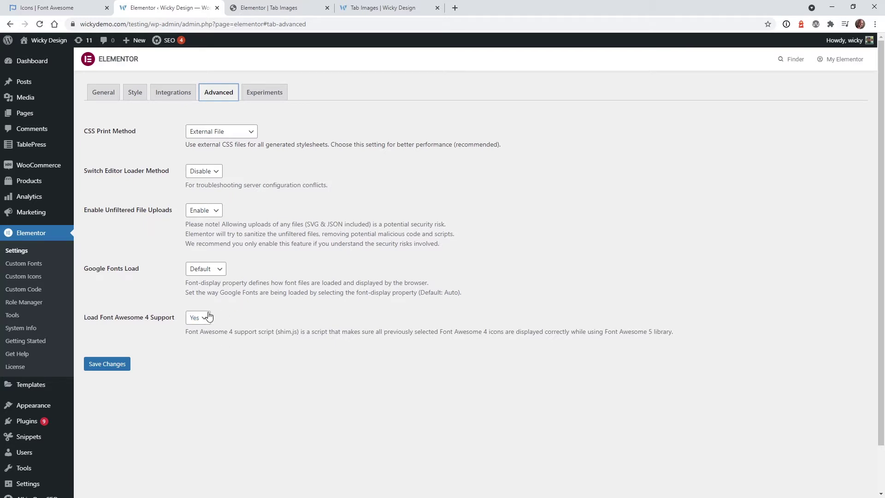
key(ctrl+1)
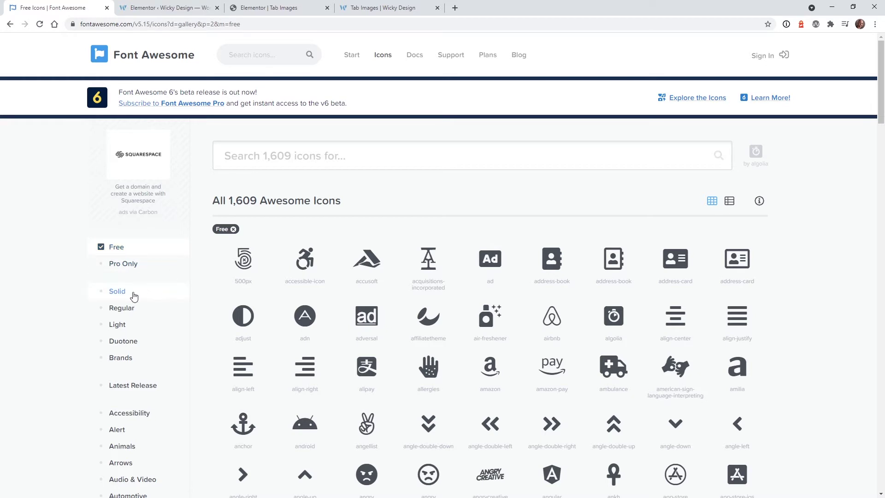
- Toggle the Solid, Regular and Brands filters on the free icons, then open the Tab Images editor
click(113, 294)
click(115, 308)
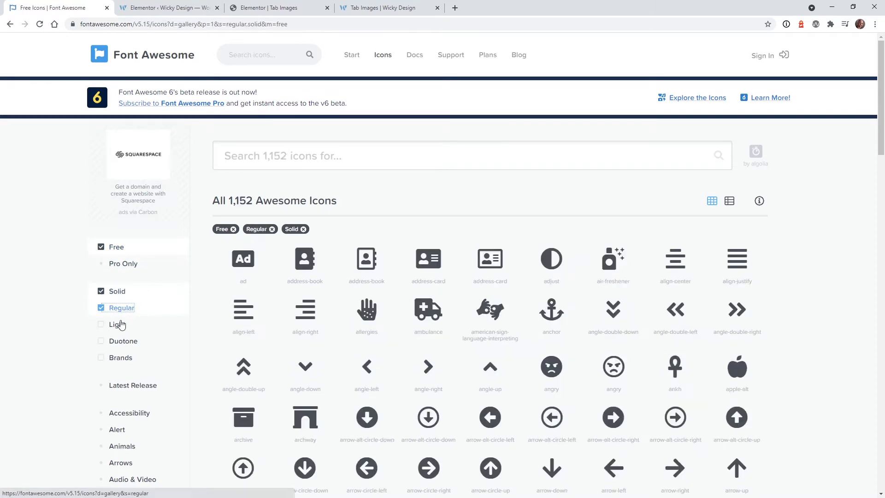
click(112, 359)
click(117, 308)
click(117, 291)
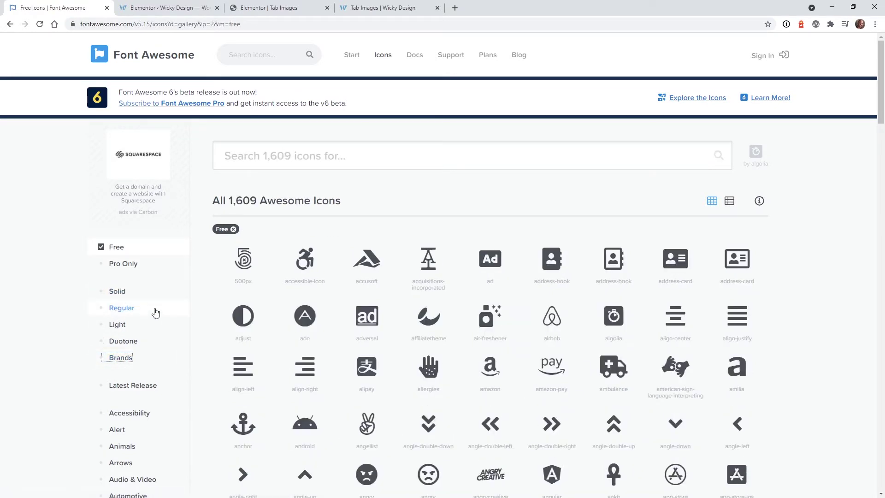
key(ctrl+3)
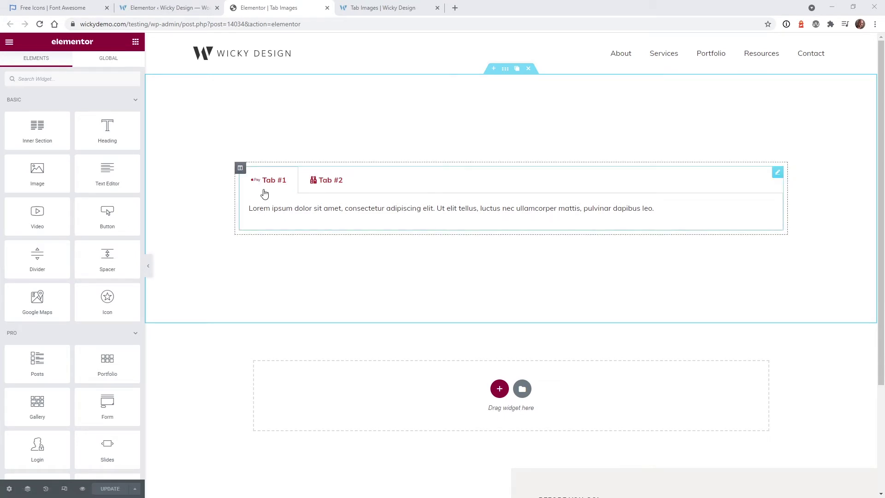
- Delete the <i> icon markup from the Tab #1 title in the Tabs widget
click(778, 174)
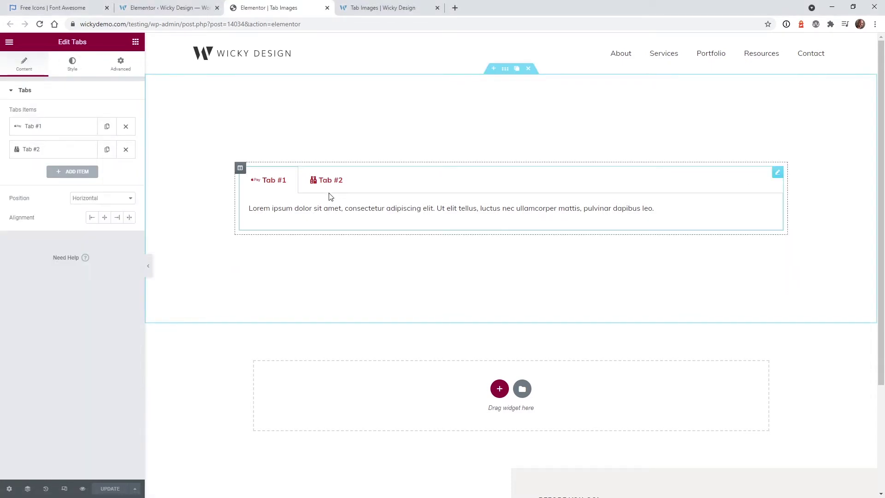
click(52, 128)
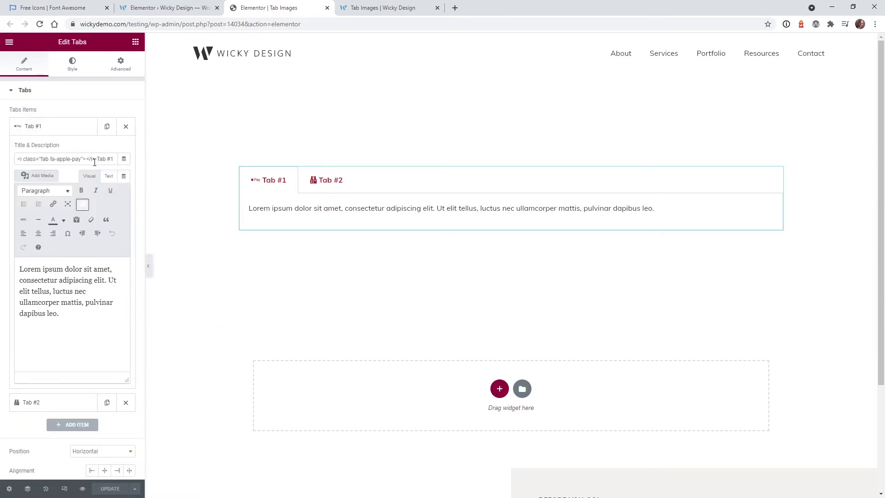
drag(95, 160, 36, 157)
key(shift+Home)
key(BackSpace)
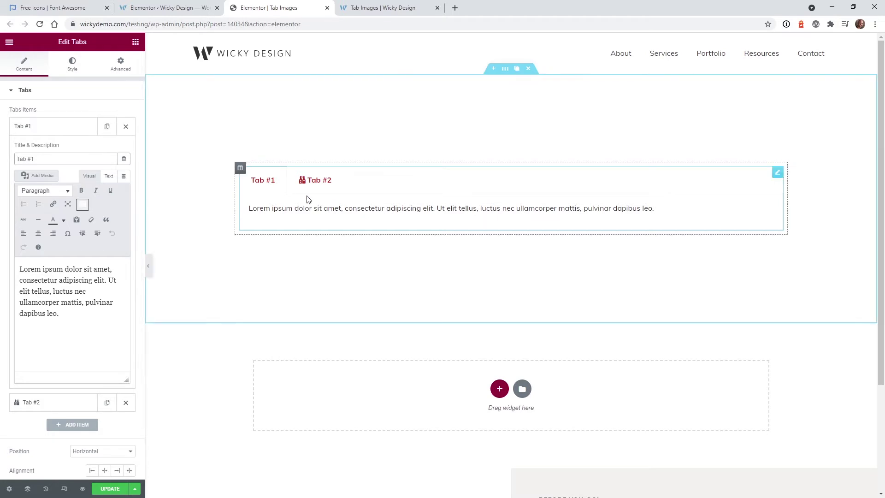
- Delete the icon markup from the Tab #2 title so it reads plainly Tab #2
click(59, 401)
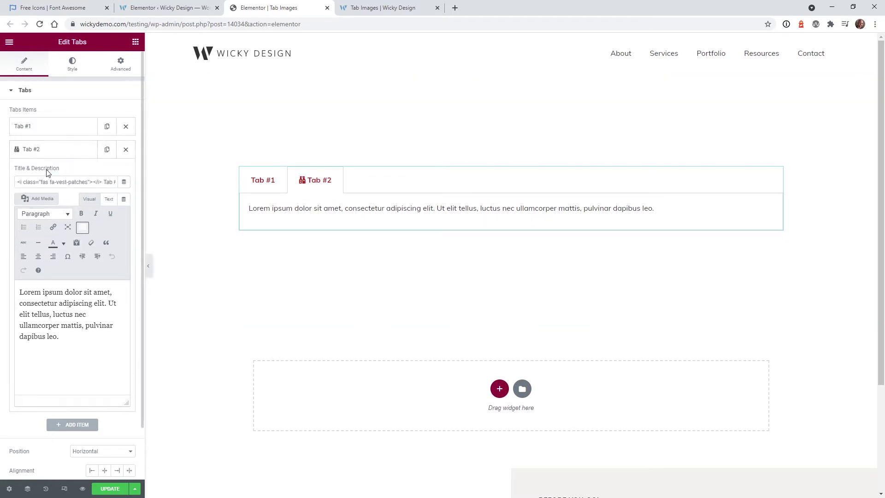
click(103, 183)
key(shift+Home)
key(BackSpace)
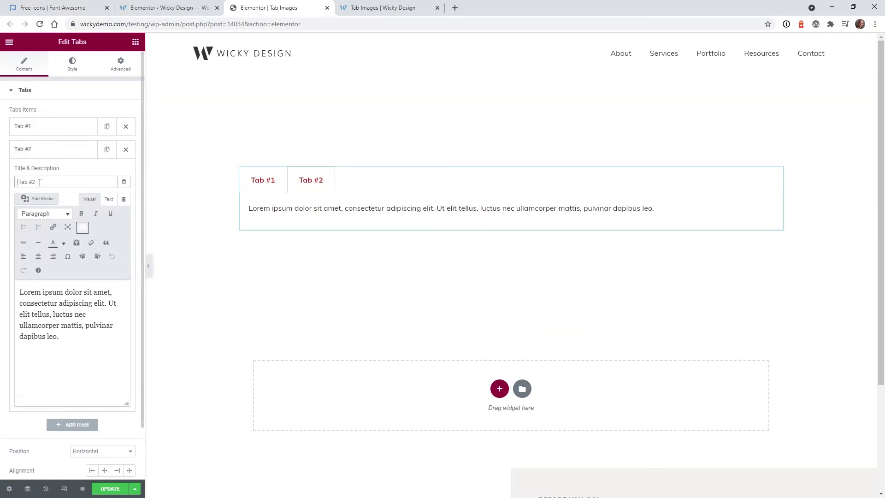
click(268, 186)
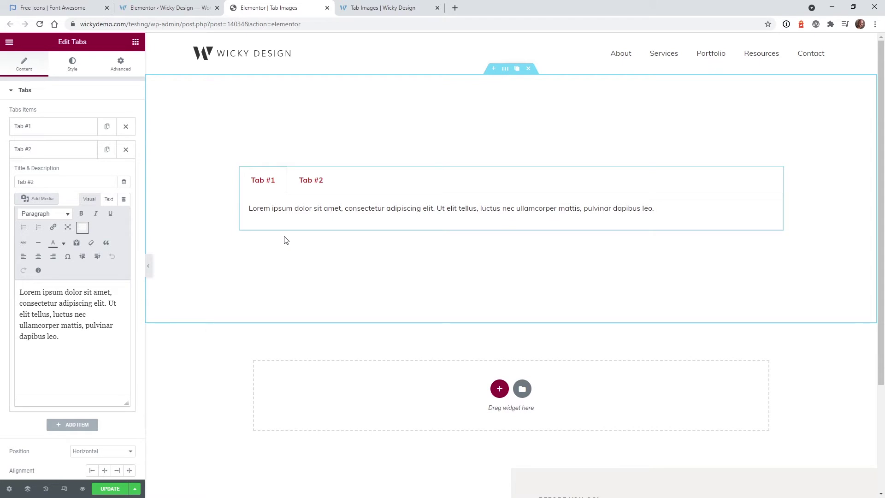
- Copy the HTML snippet of Font Awesome's audible brand icon (fab fa-audible)
click(50, 5)
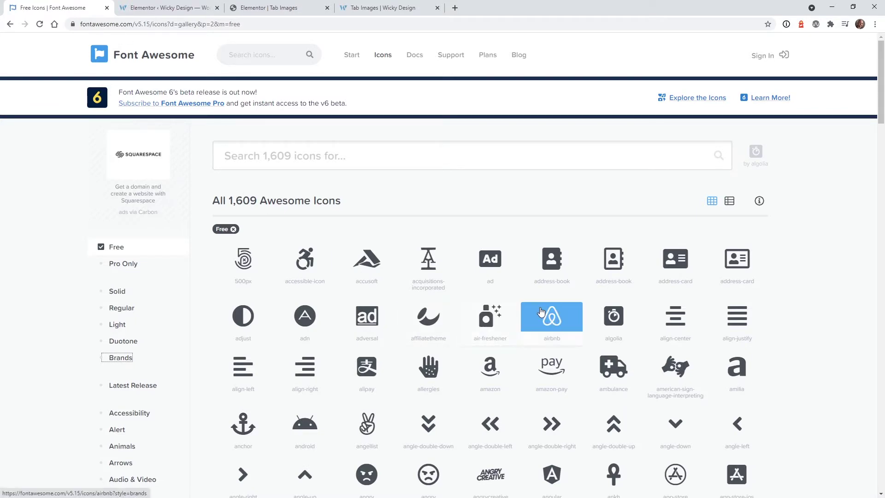
scroll(659, 348, down, 6)
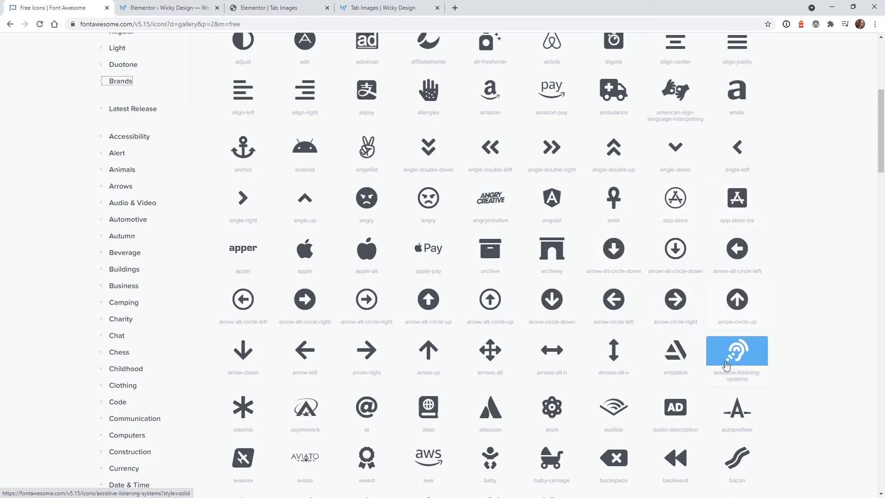
click(608, 413)
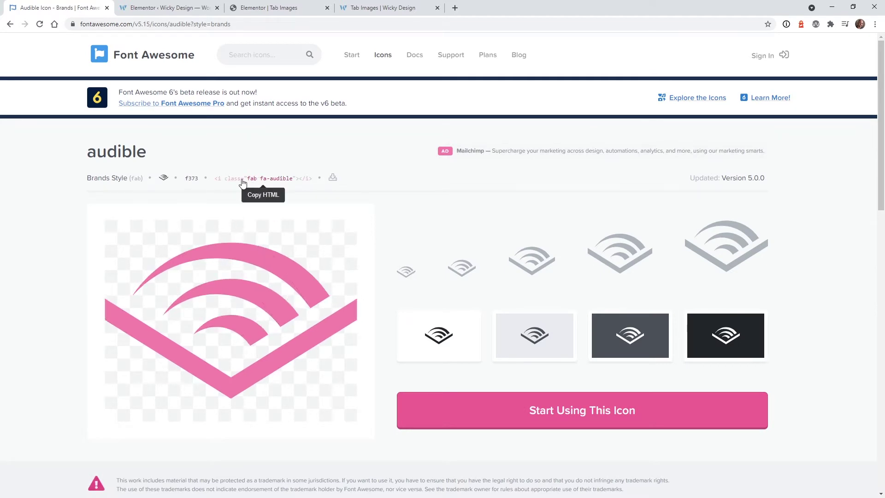
click(268, 184)
- Paste the audible icon markup at the start of the Tab #1 title
click(175, 5)
click(236, 6)
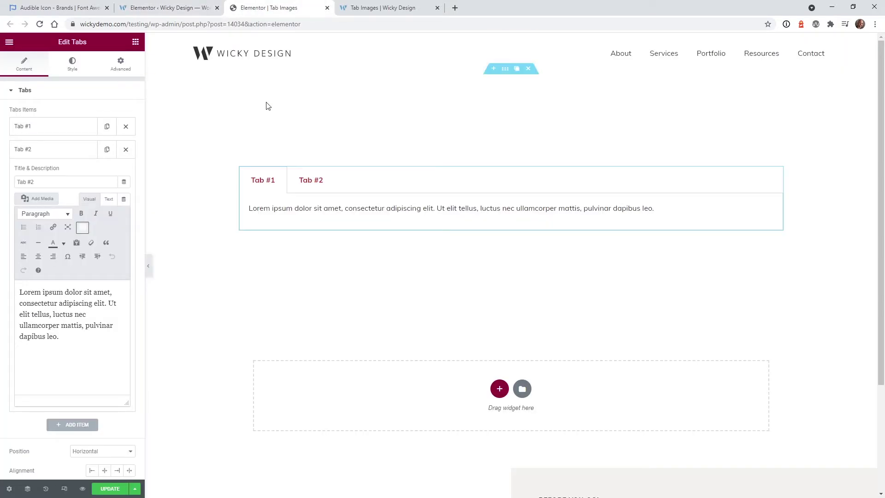
click(55, 125)
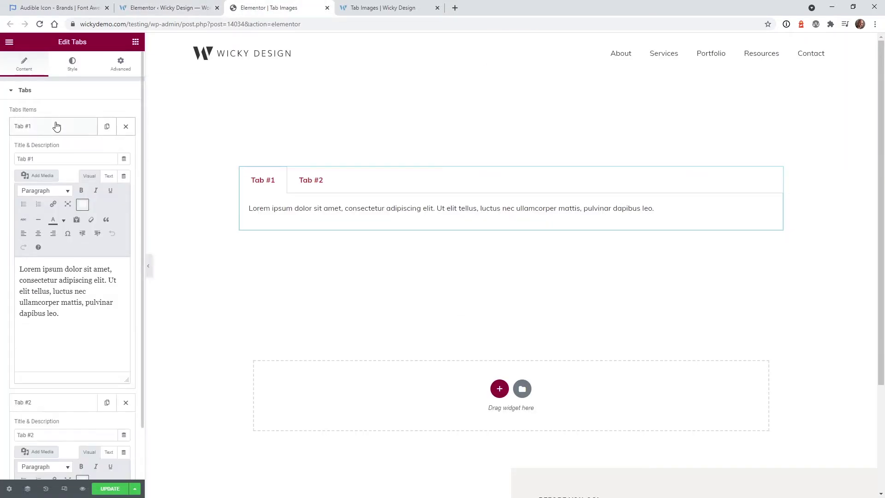
click(18, 158)
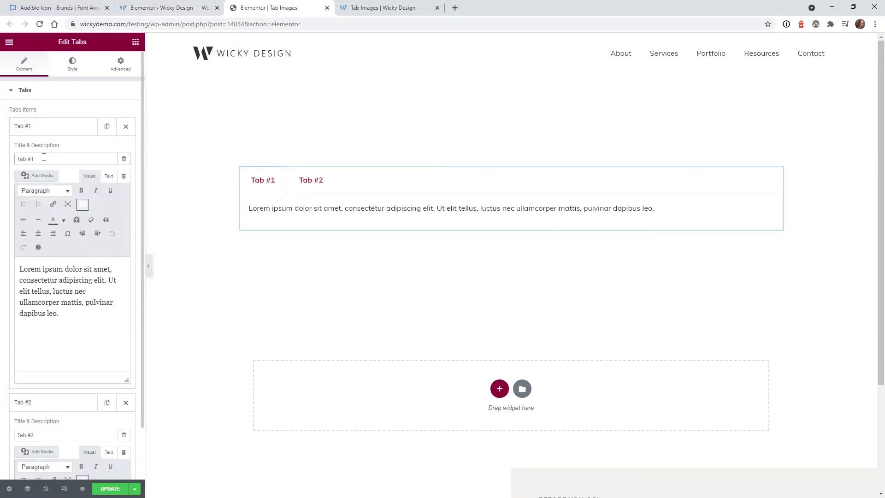
key(ctrl+v)
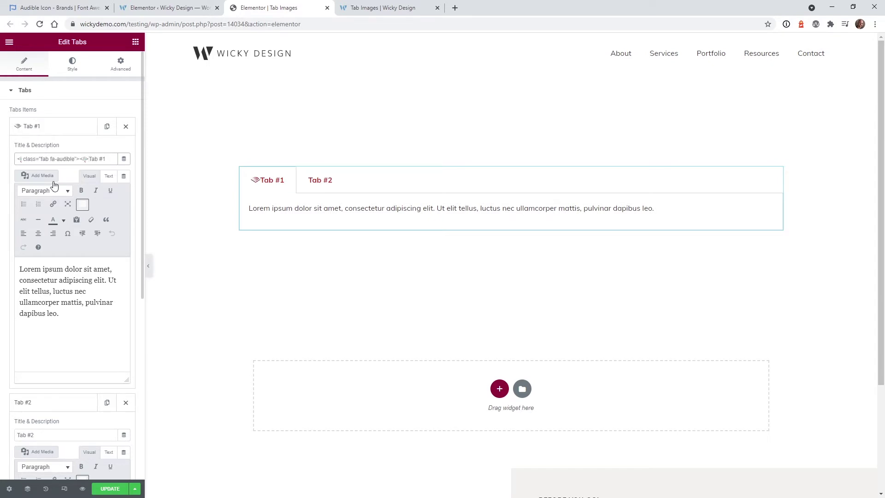
- Set the tab title typography size to 47 in the Style settings
click(73, 65)
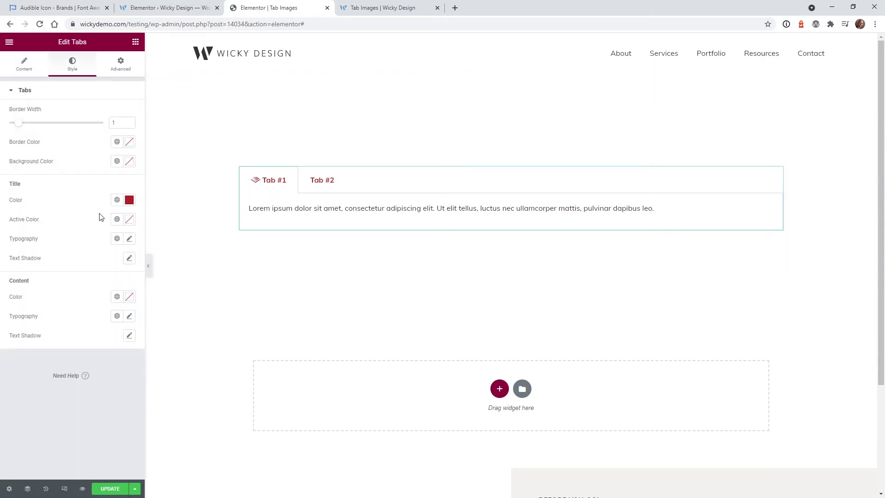
click(129, 239)
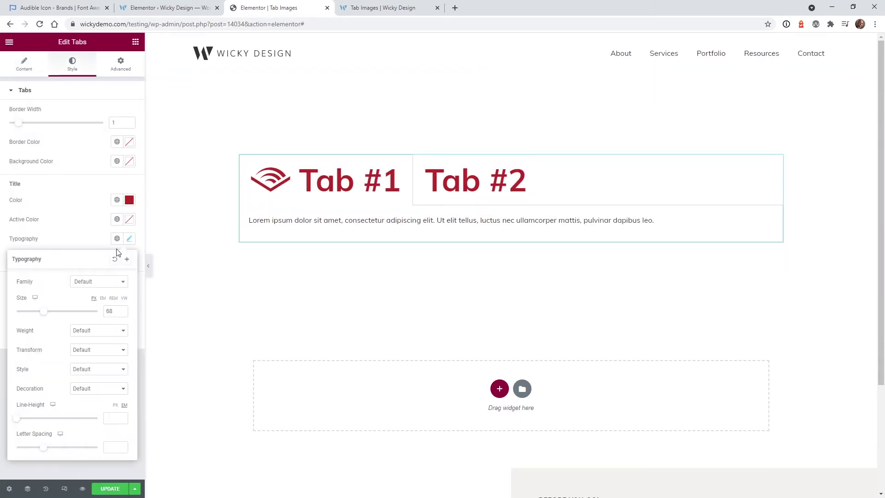
mouse_move(46, 311)
mouse_down()
mouse_move(31, 312)
mouse_move(59, 318)
mouse_move(37, 316)
mouse_move(47, 316)
mouse_up()
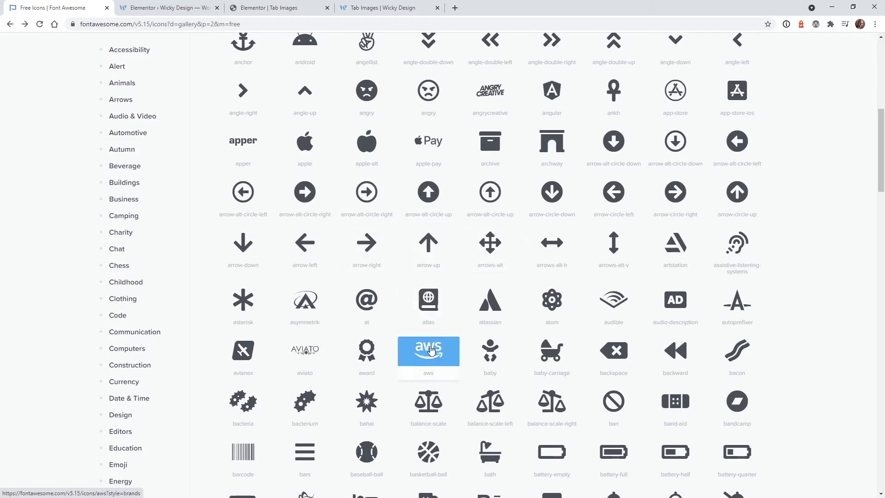
- Copy the AWS icon HTML and paste it before the Tab #2 title, removing the extra space
click(431, 350)
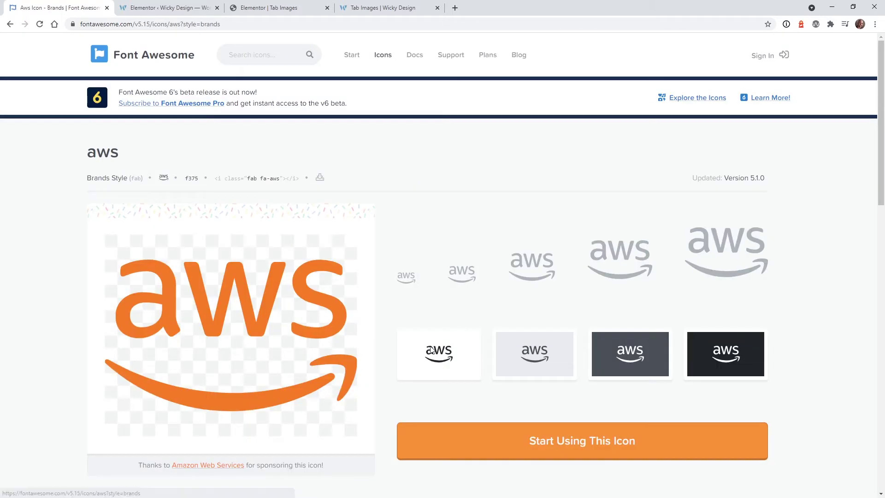
click(239, 183)
click(286, 6)
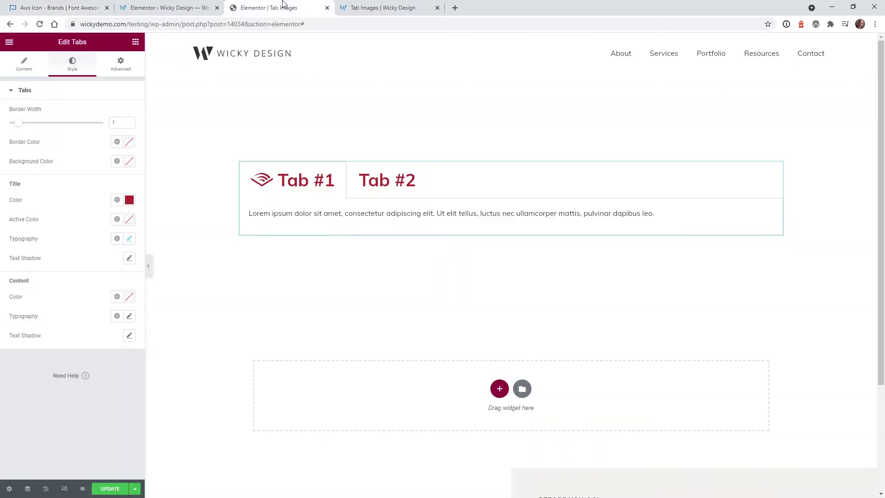
click(28, 70)
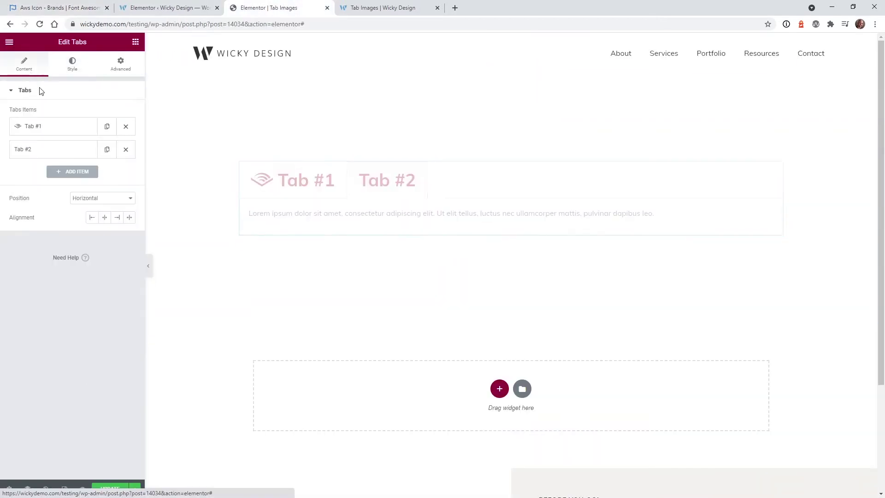
click(44, 154)
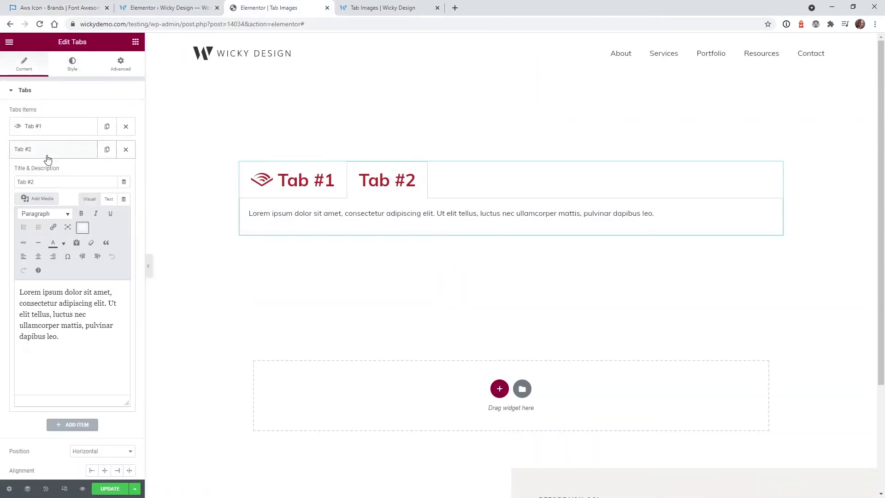
click(17, 182)
key(ctrl+v)
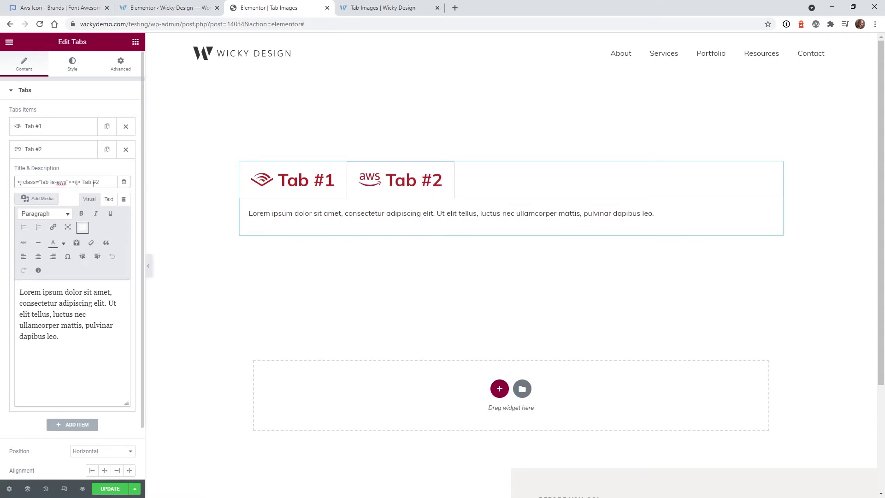
key(BackSpace)
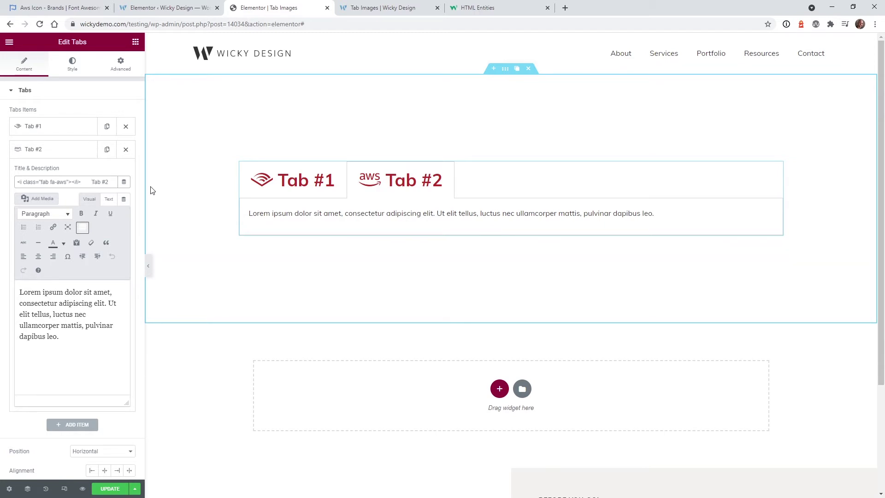
- Try adding &nbsp; entities between the AWS icon and the Tab #2 text
key(BackSpace)
key(BackSpace)
key(BackSpace)
key(BackSpace)
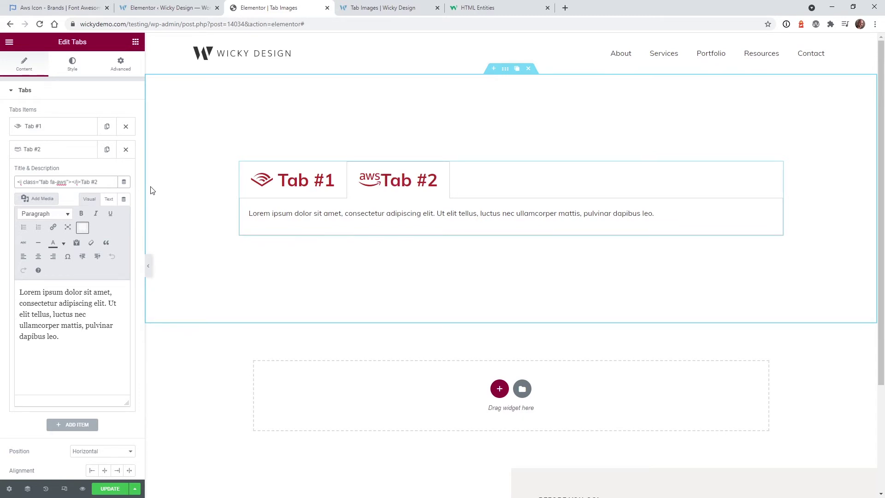
key(ctrl+v)
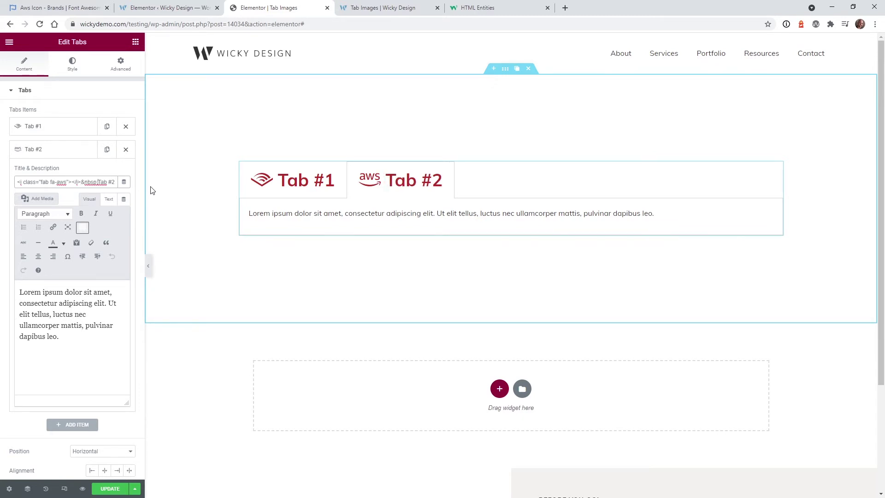
key(ctrl+v)
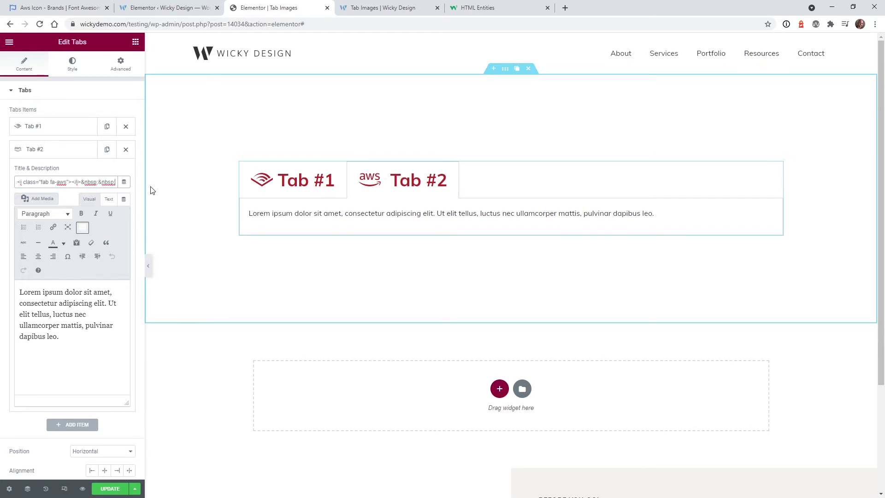
key(ctrl+v)
key(ctrl+v)
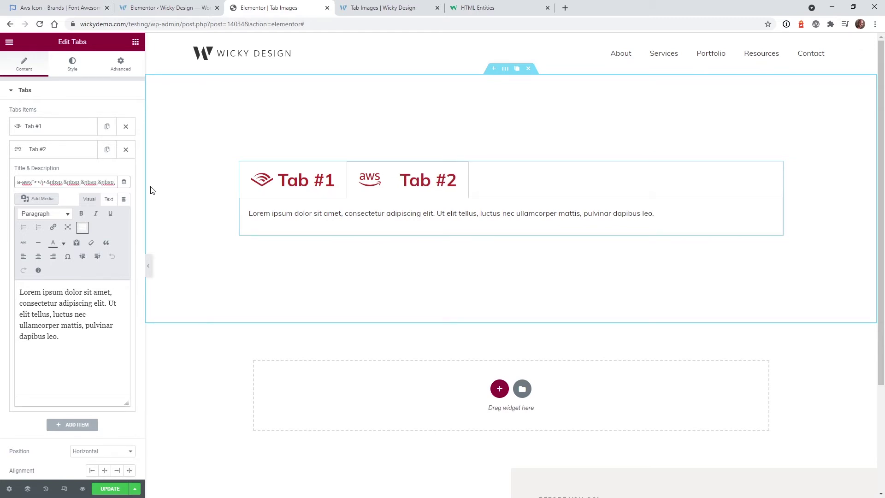
key(ctrl+v)
key(ctrl+v)
key(ctrl+v)
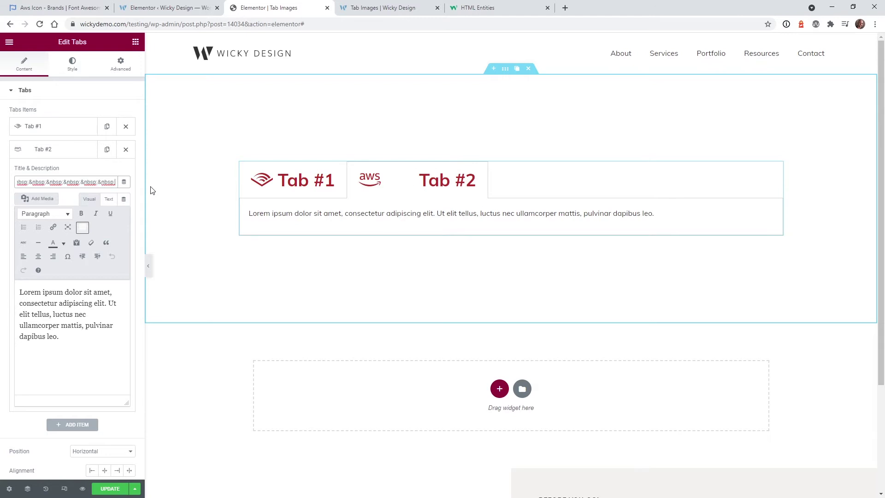
key(ctrl+v)
key(ctrl+v)
key(ctrl+v)
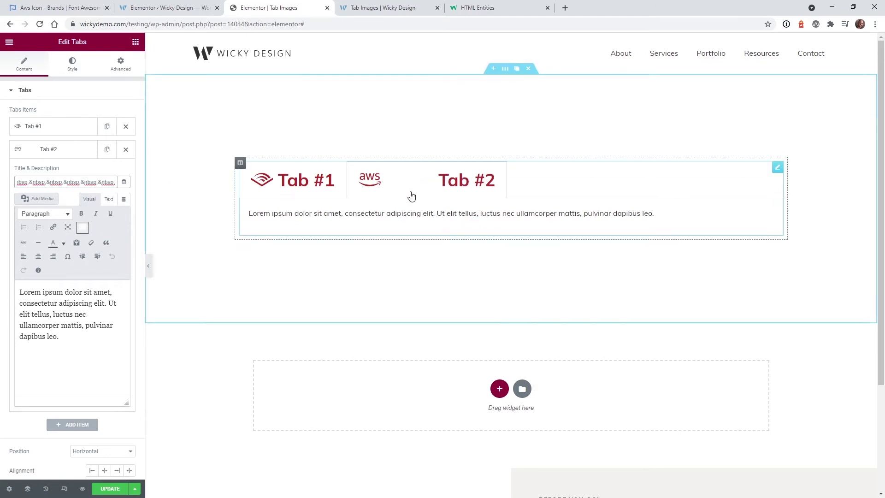
key(ctrl+v)
key(ctrl+v)
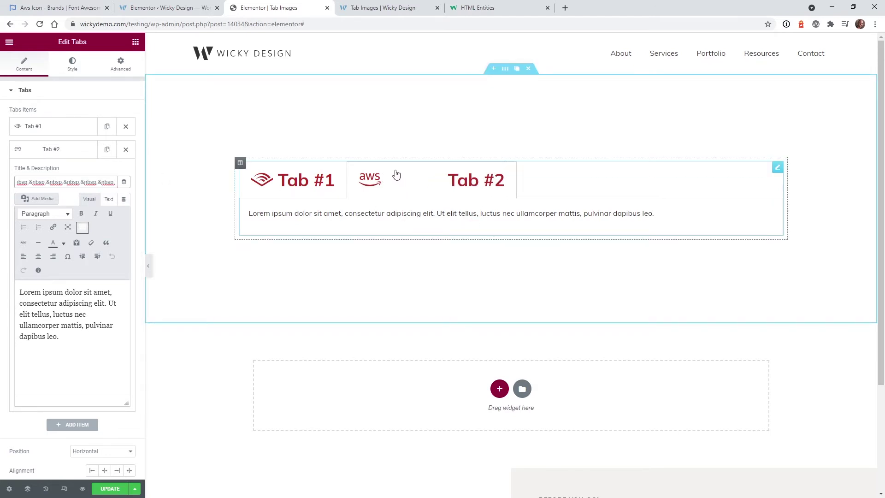
click(258, 215)
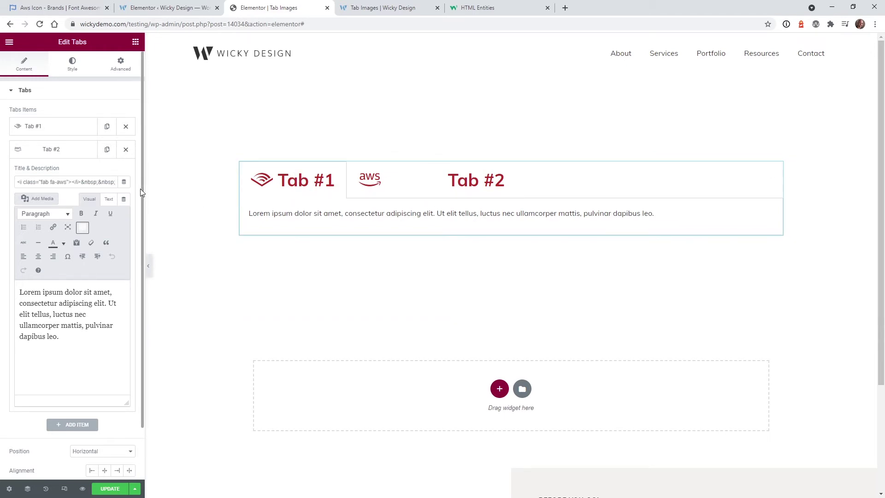
- Undo all added non-breaking spaces, leaving a single space, and update the page
click(17, 181)
key(ctrl+v)
key(ctrl+v)
key(ctrl+v)
key(ctrl+v)
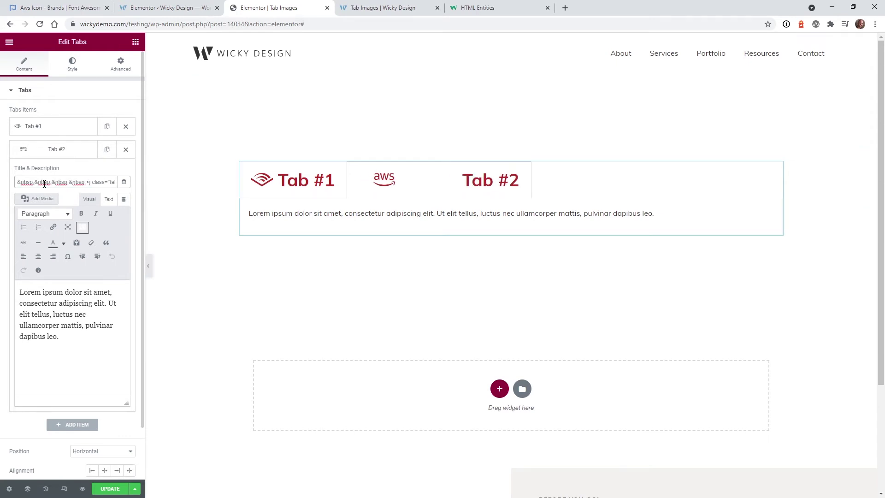
key(ctrl+v)
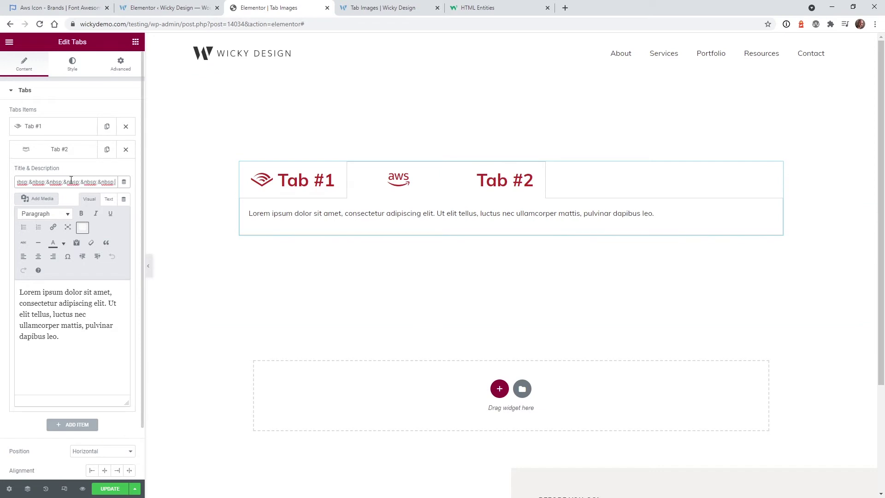
key(ctrl+z)
key(ctrl+z)
key(ctrl+z)
key(ctrl+z)
key(ctrl+z)
click(109, 488)
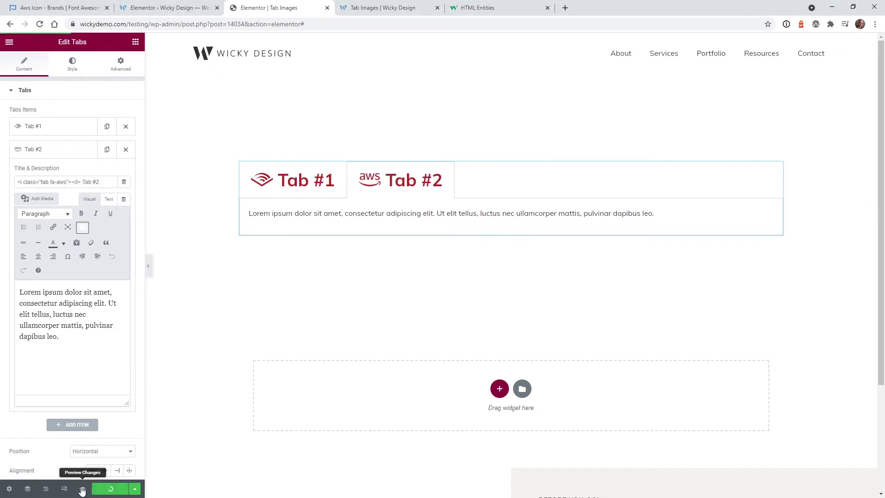
- Load the live Tab Images page without the ?preview query and view Tab #2
click(399, 3)
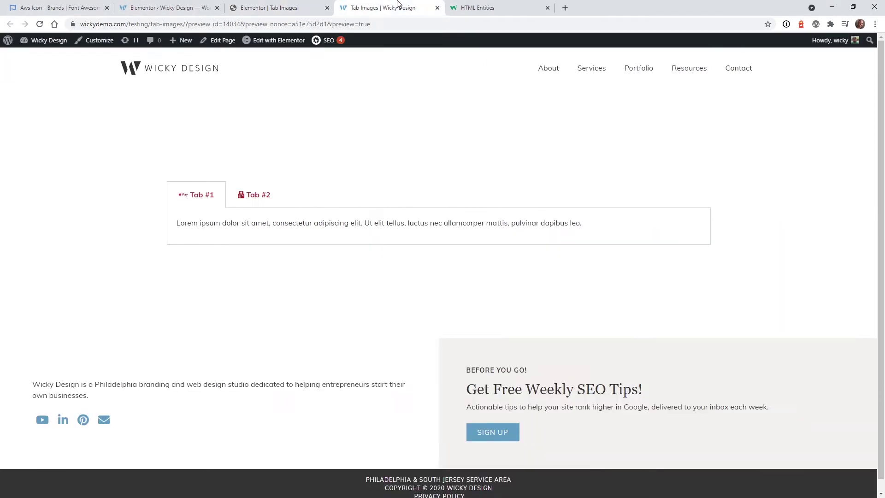
key(ctrl+l)
key(shift+End)
key(Delete)
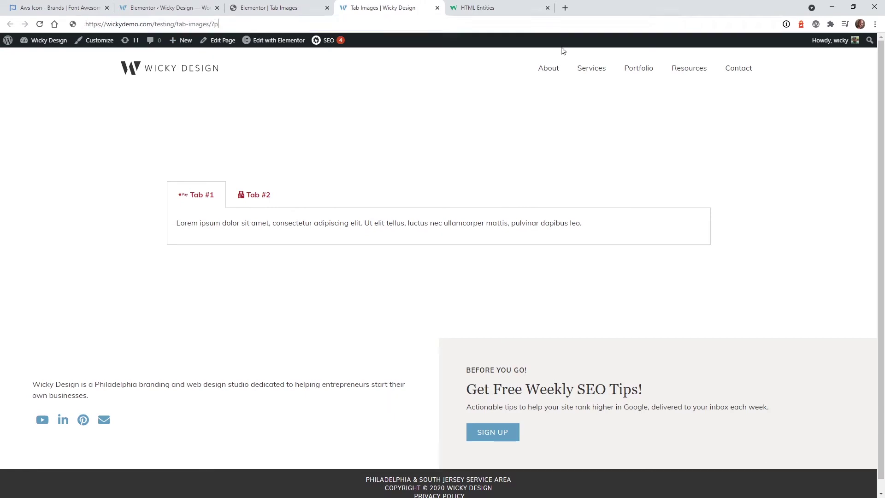
key(BackSpace)
key(BackSpace)
key(Return)
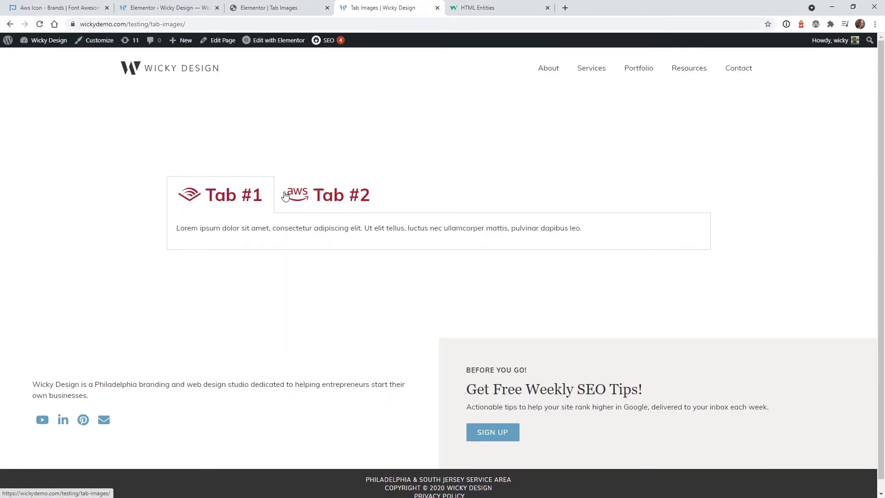
click(336, 193)
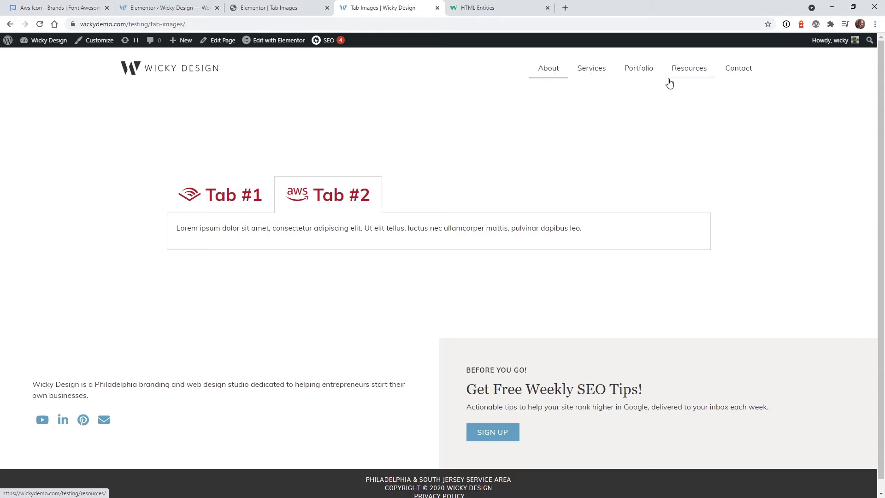
click(176, 5)
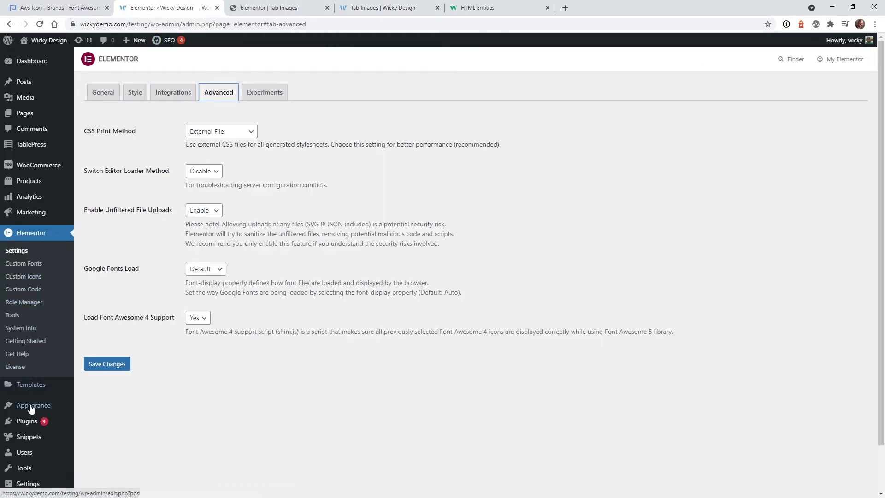
- Paste <i class="fab fa-aws"></i> at the start of the Portfolio menu item's Navigation Label
mouse_move(38, 405)
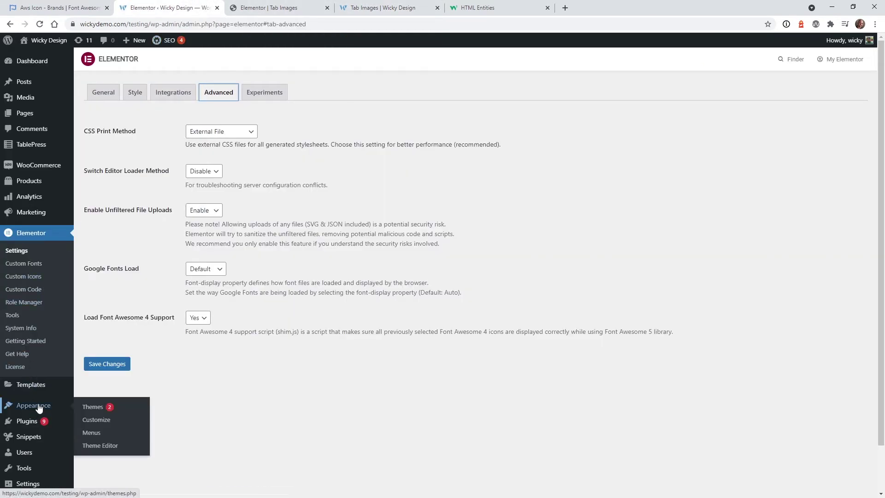
click(92, 434)
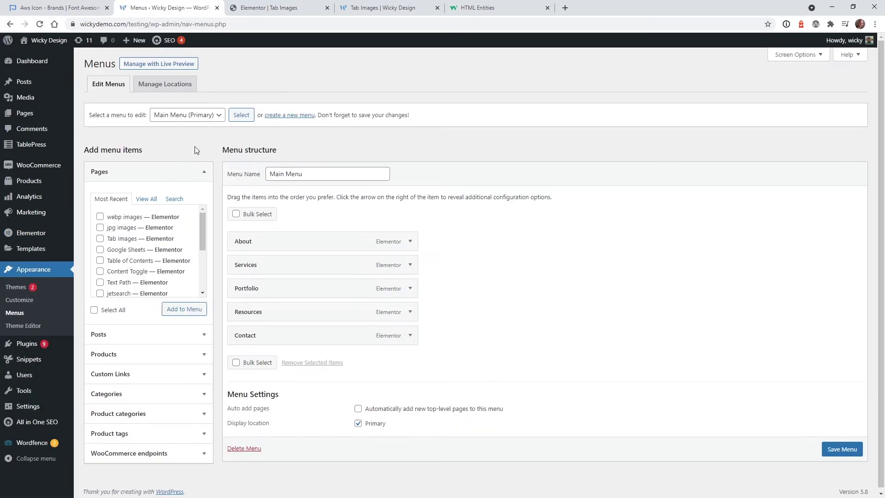
click(410, 289)
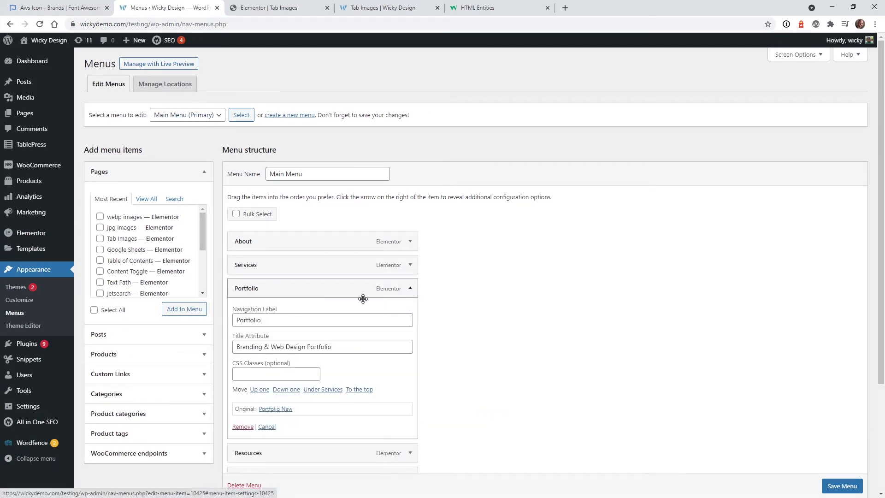
click(236, 320)
text(<i class="fab fa-aws"></i>)
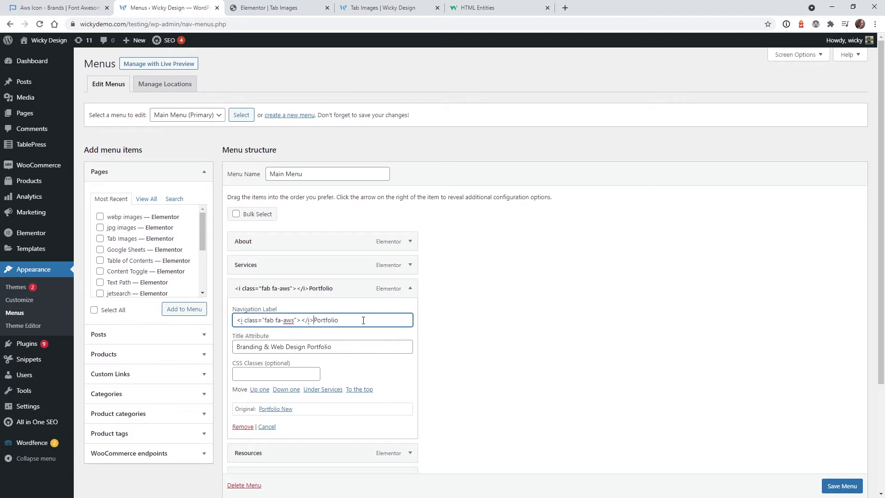
- Save the menu and reload the live Tab Images page to see the aws icon
click(832, 491)
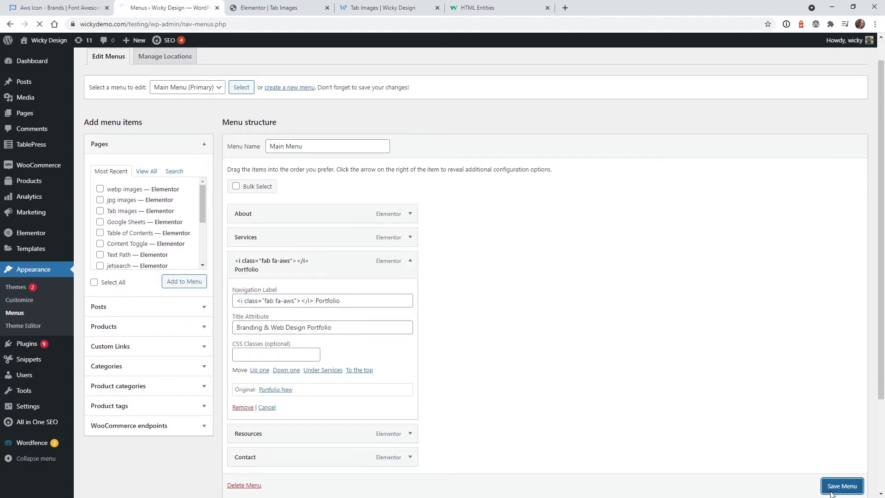
click(394, 5)
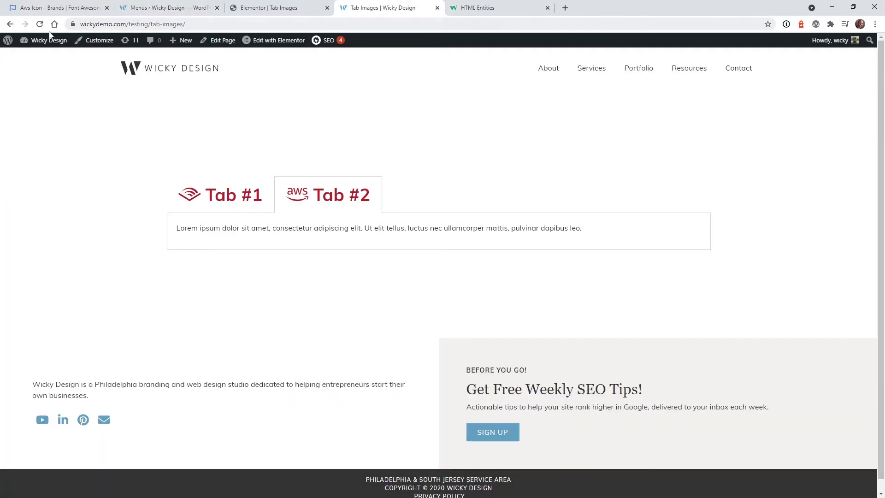
click(40, 24)
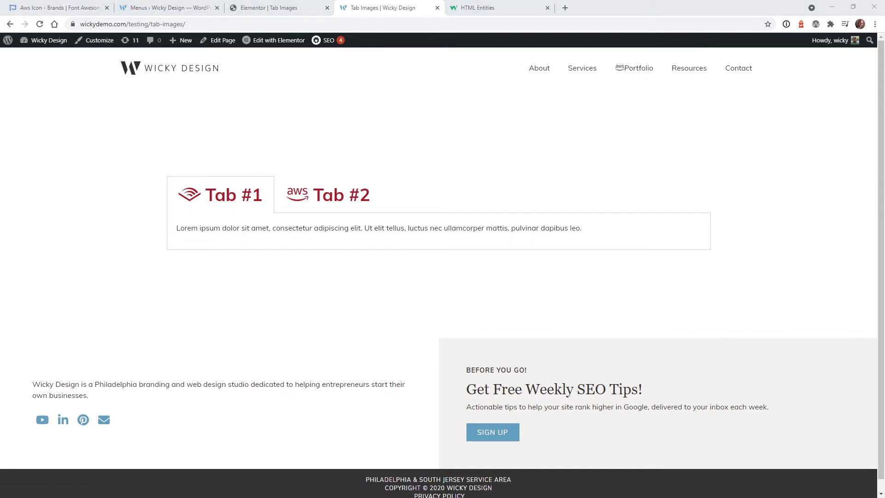
- Insert &nbsp;&nbsp; after the aws icon markup in Portfolio's Navigation Label
click(180, 5)
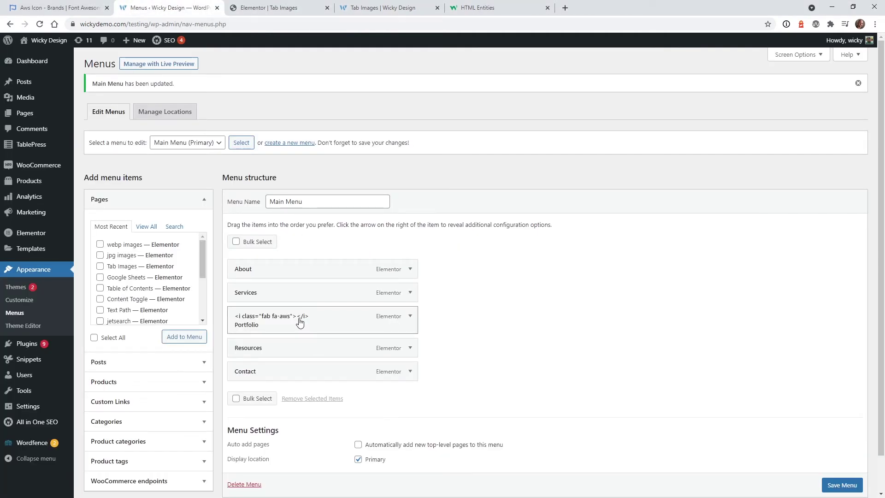
click(410, 316)
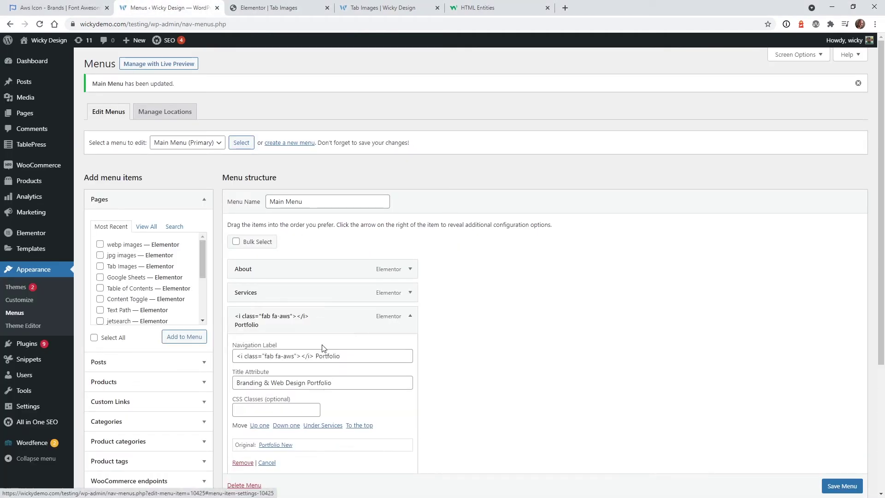
click(314, 356)
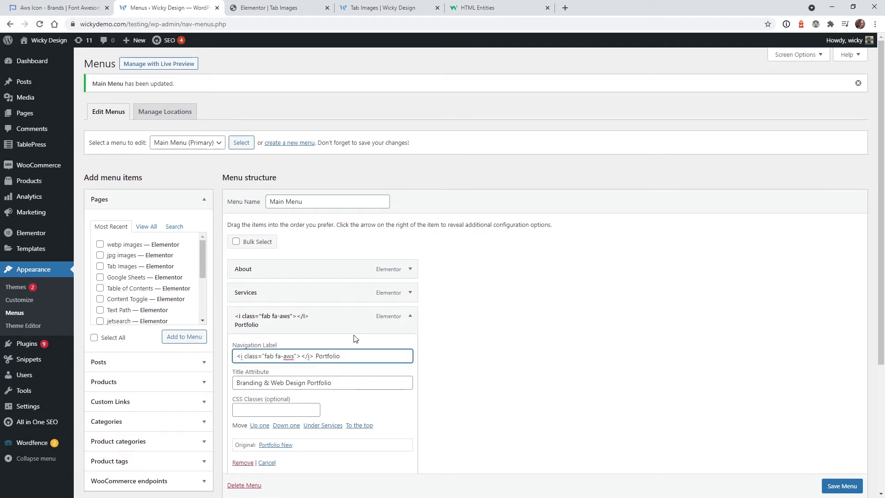
text(&nbsp;&nbsp;)
key(Delete)
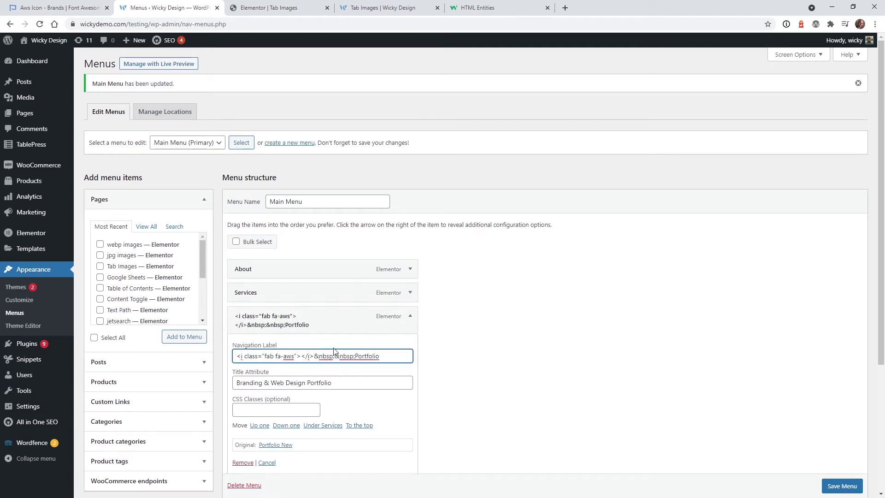
- Save the menu and reload the live page to check the wider icon gap
click(830, 485)
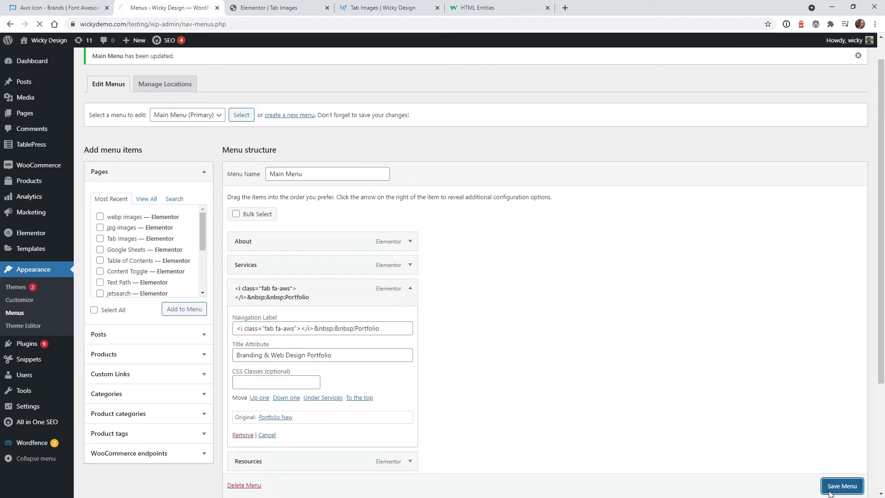
click(377, 4)
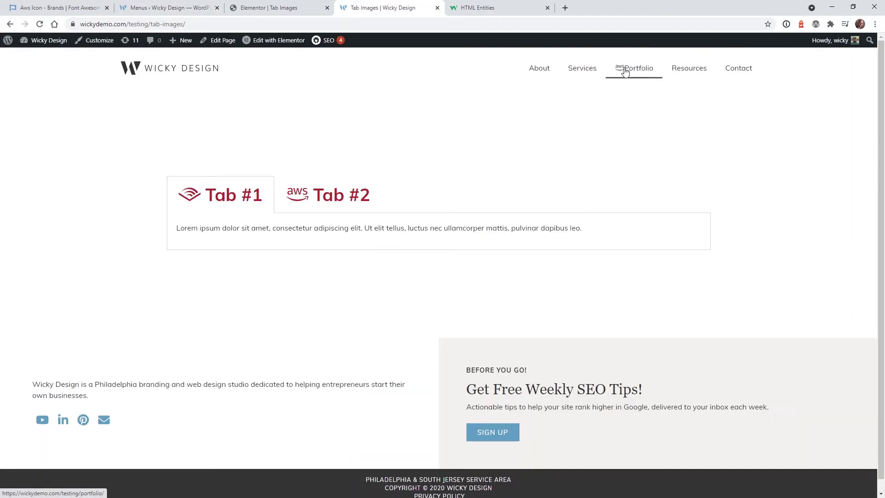
click(40, 24)
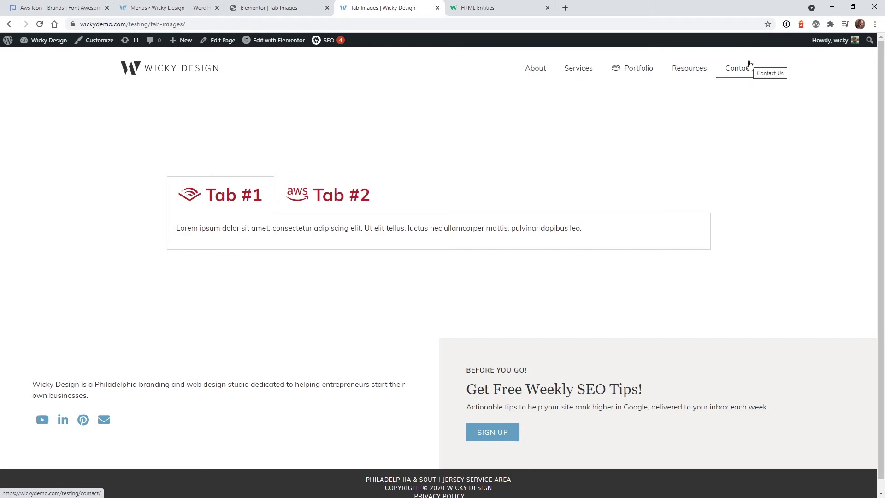
click(304, 8)
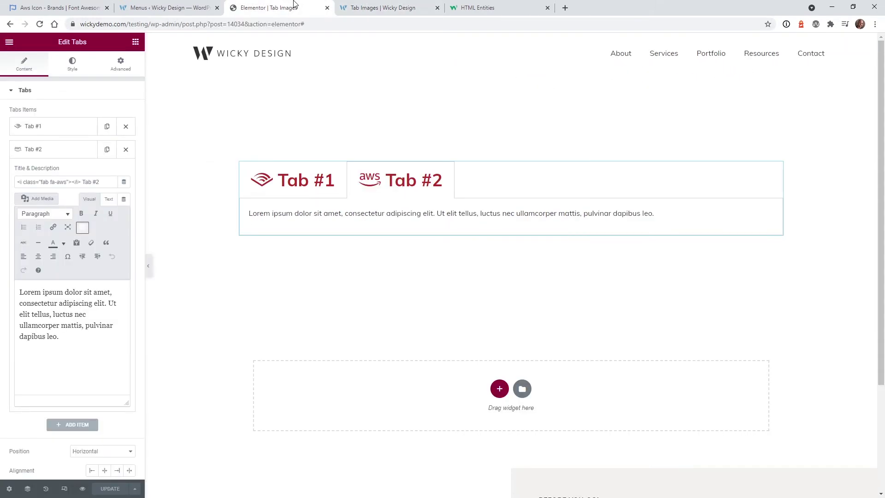
- Add a Heading widget above the Tabs and paste a non-breaking space before its title
click(135, 42)
drag(111, 122, 313, 166)
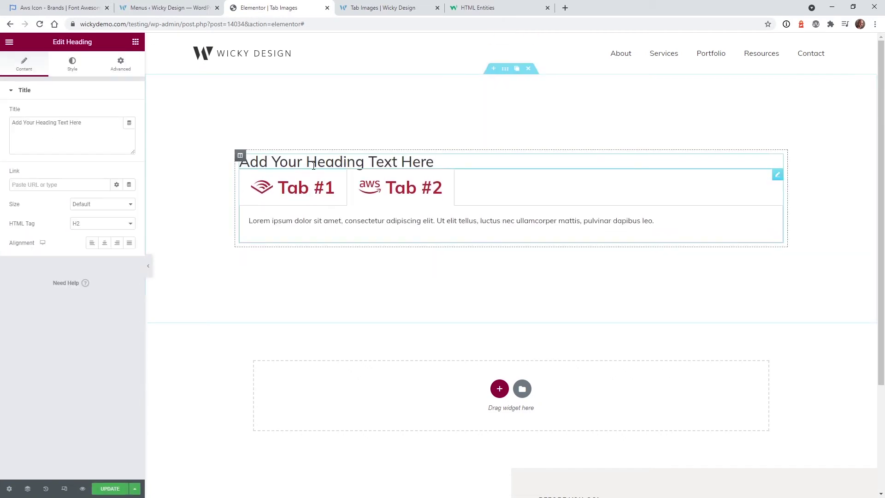
click(10, 122)
text(&nbsp;)
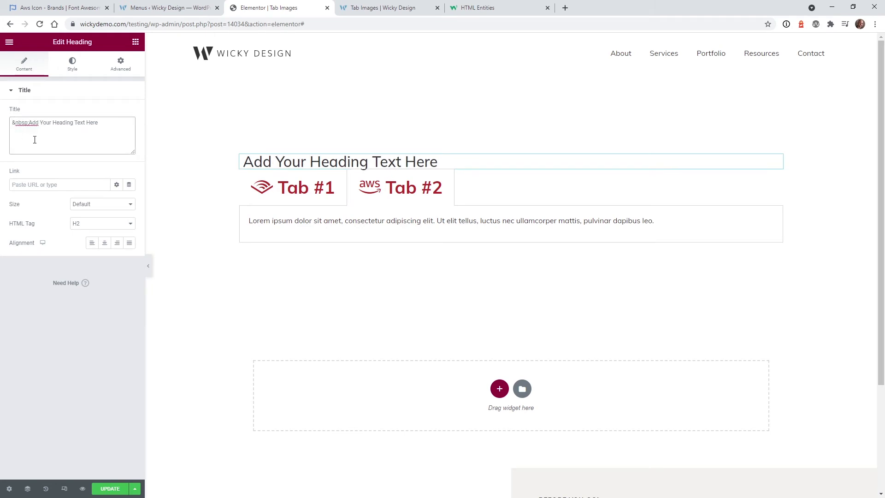
- Copy the aws icon HTML from Font Awesome and paste it at the heading title's start
click(60, 8)
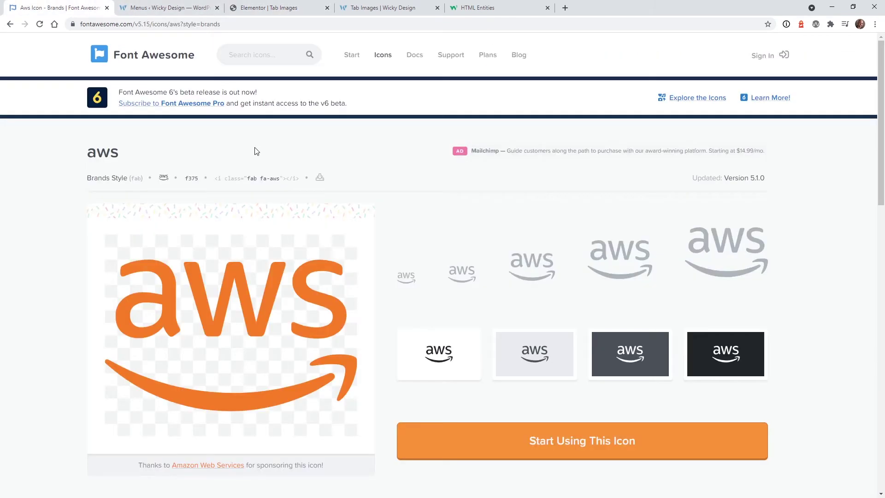
click(264, 179)
click(477, 8)
click(262, 8)
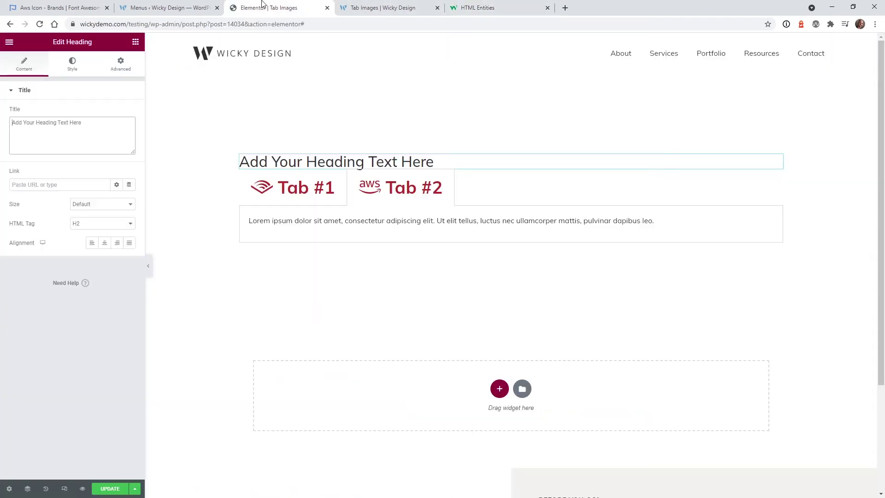
click(11, 122)
text(<i class="fab fa-aws"></i>)
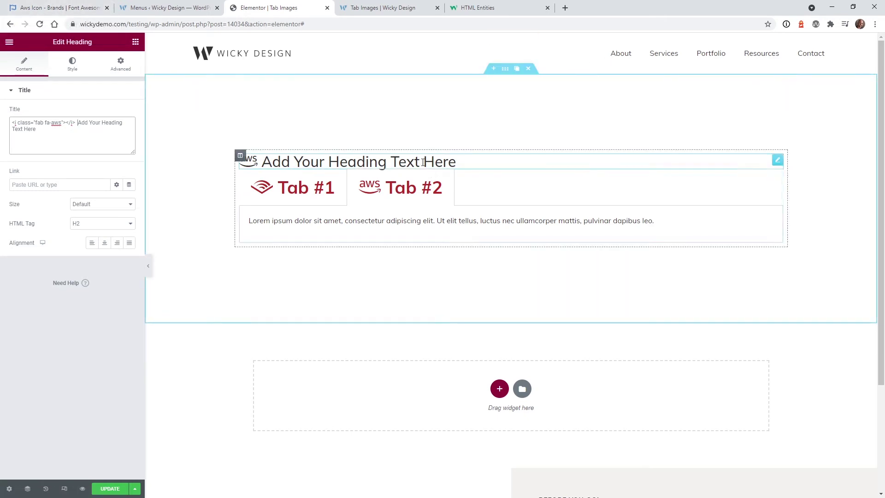
scroll(395, 201, down, 3)
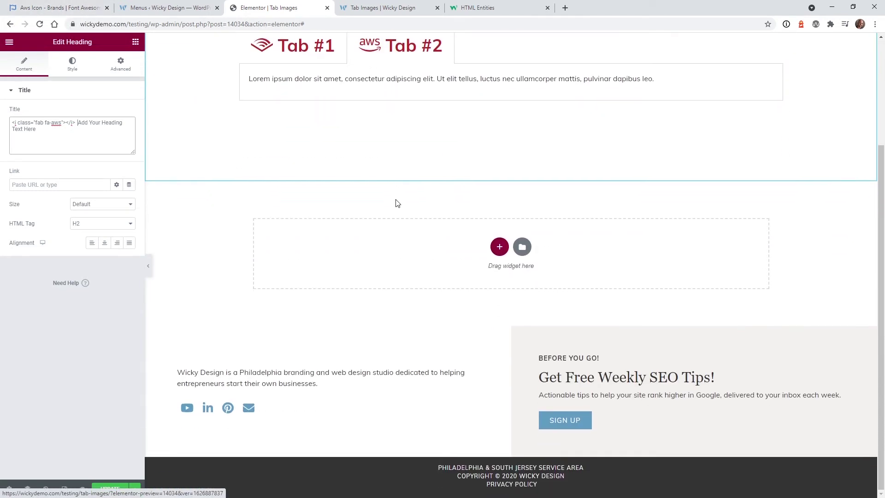
scroll(374, 215, up, 3)
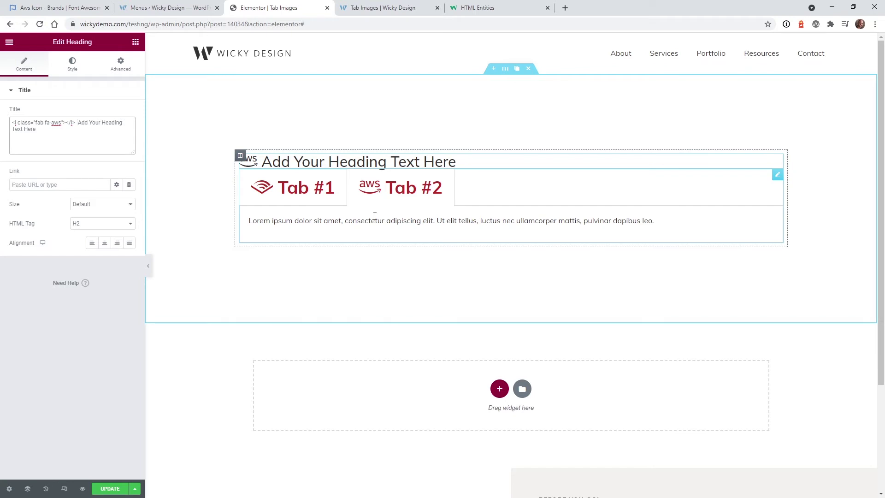
click(28, 8)
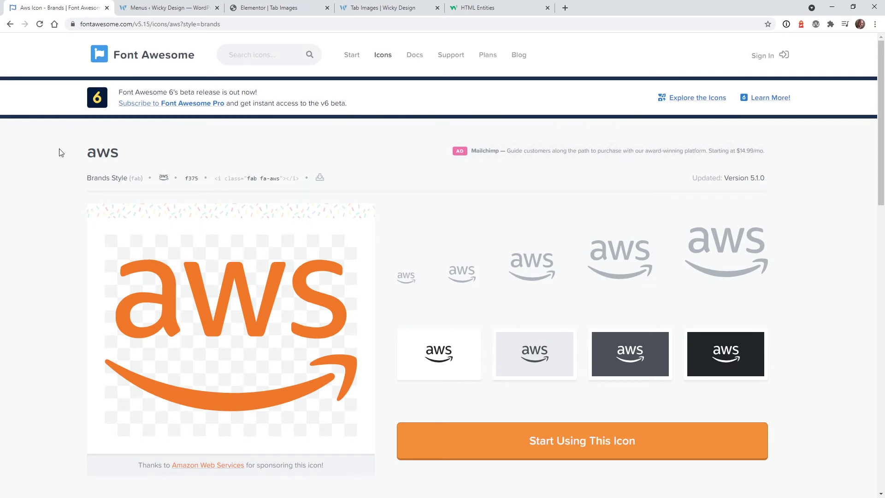
- Go back to Font Awesome's Free Icons gallery, scroll through it, then return to Tab Images
key(alt+Left)
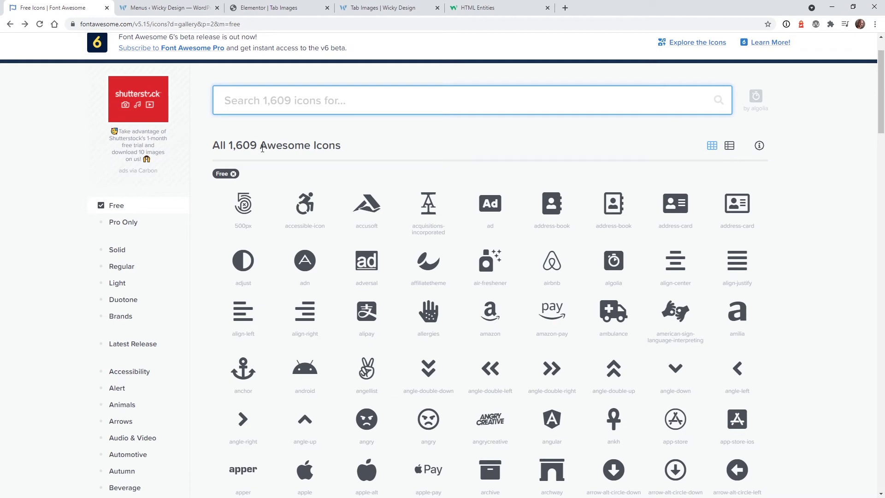
scroll(530, 259, down, 4)
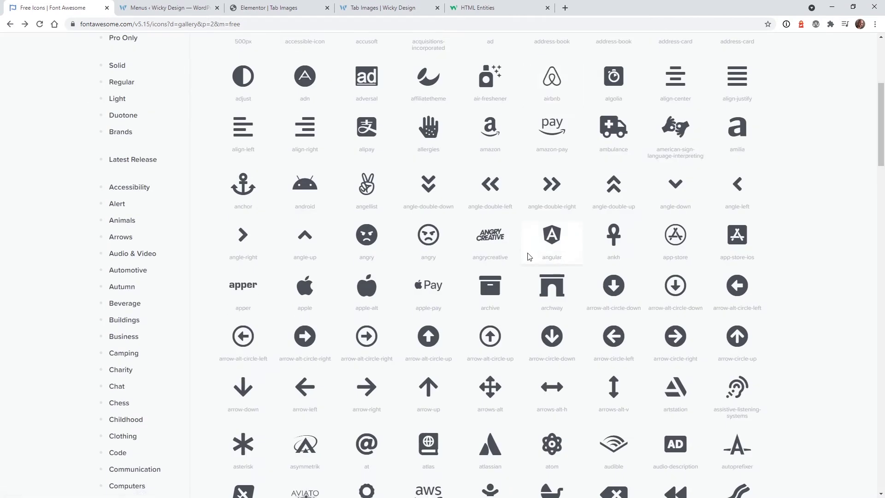
scroll(529, 257, down, 12)
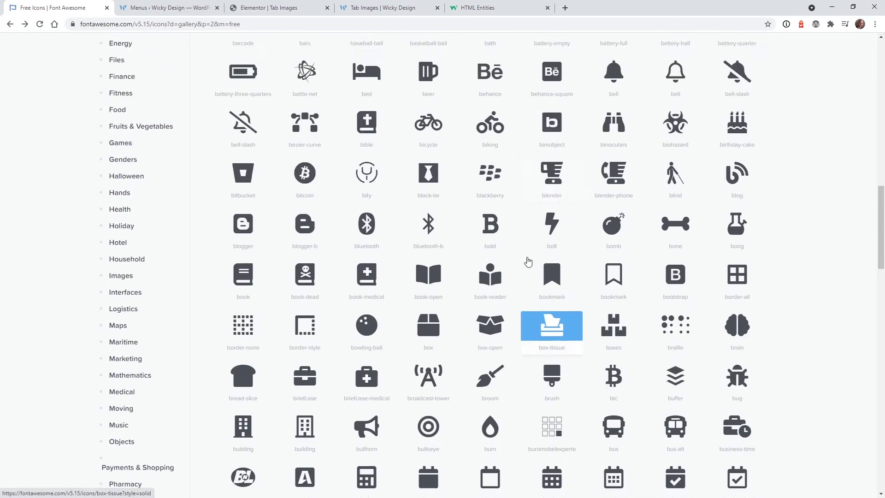
scroll(528, 262, up, 12)
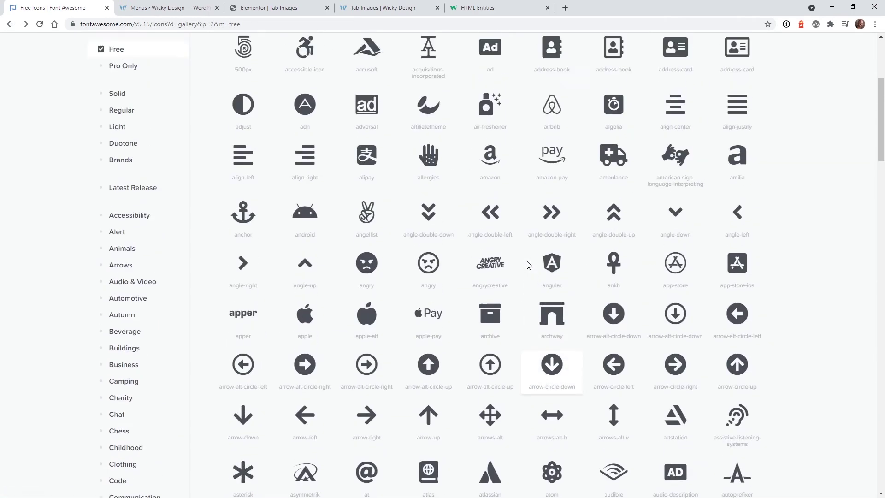
scroll(528, 262, up, 5)
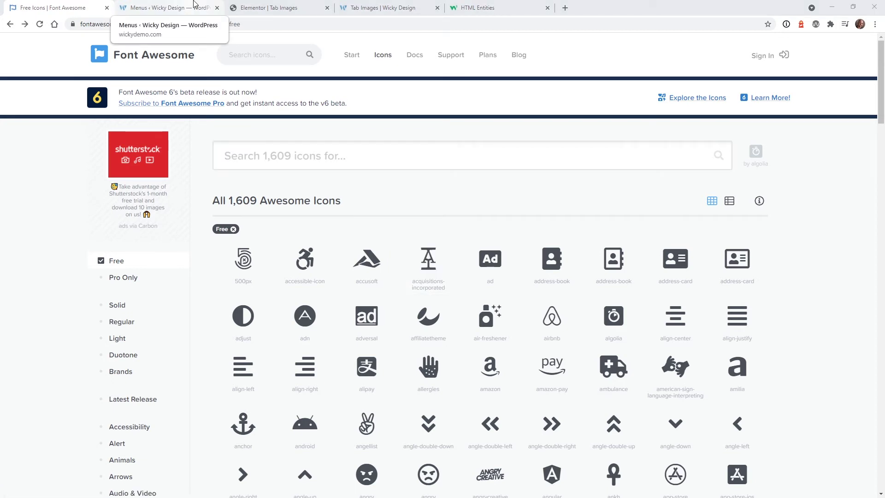
click(253, 4)
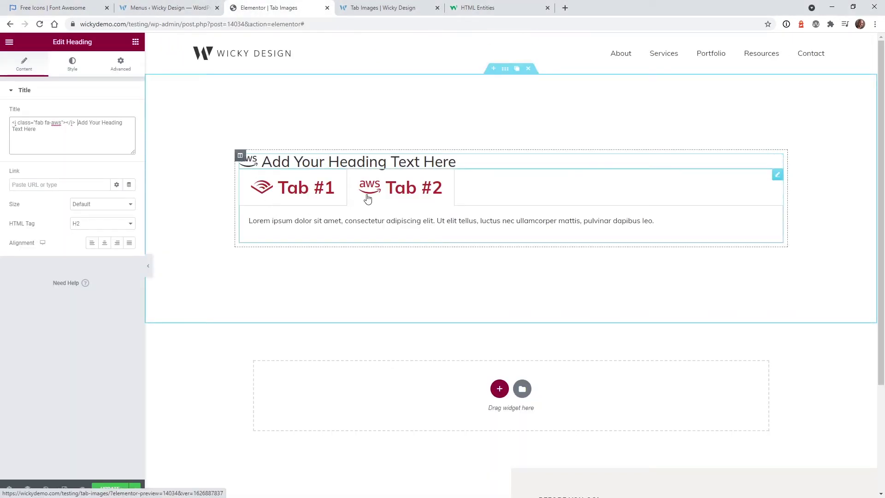
- In the tabs widget's Style settings, try custom title colours, ending on #729EA7
click(778, 176)
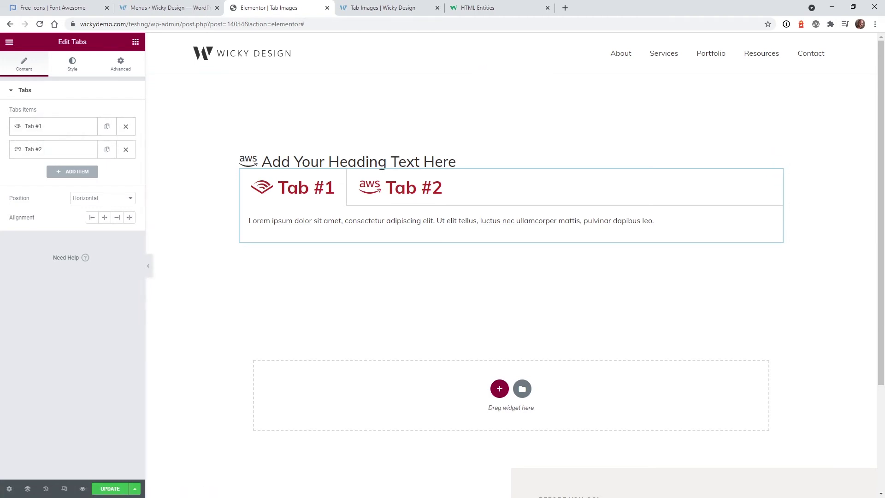
click(72, 66)
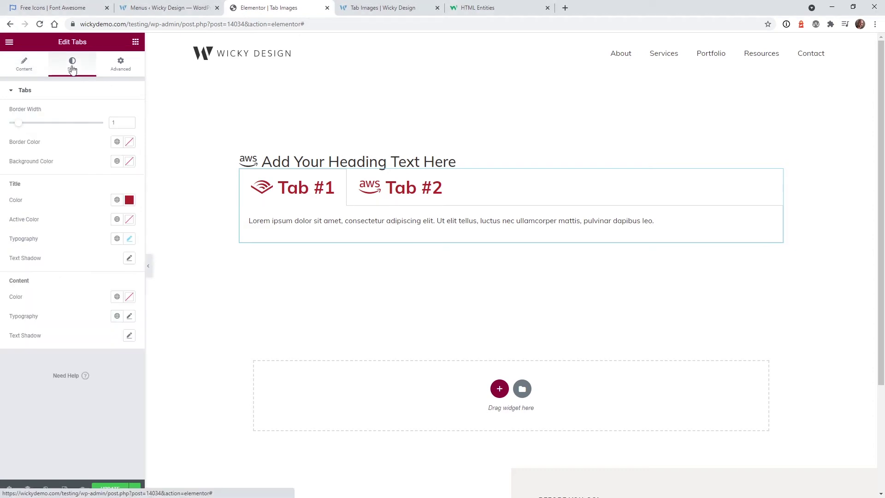
click(130, 200)
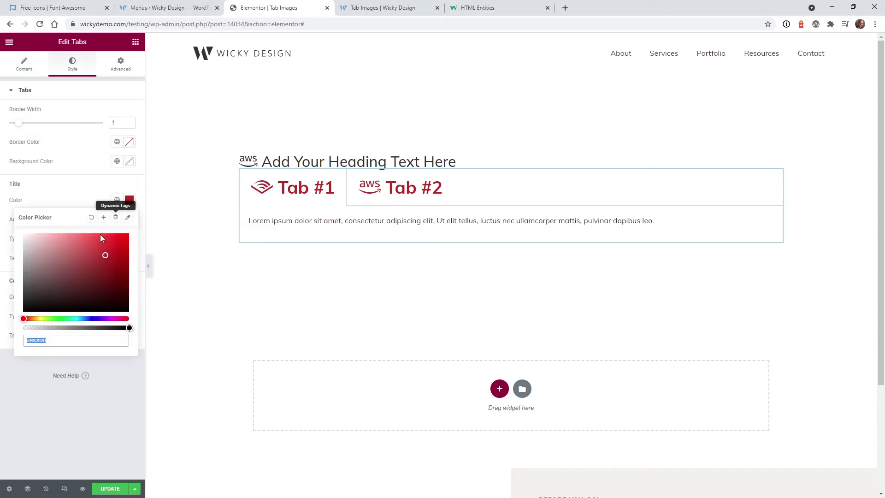
drag(83, 278, 56, 261)
click(83, 318)
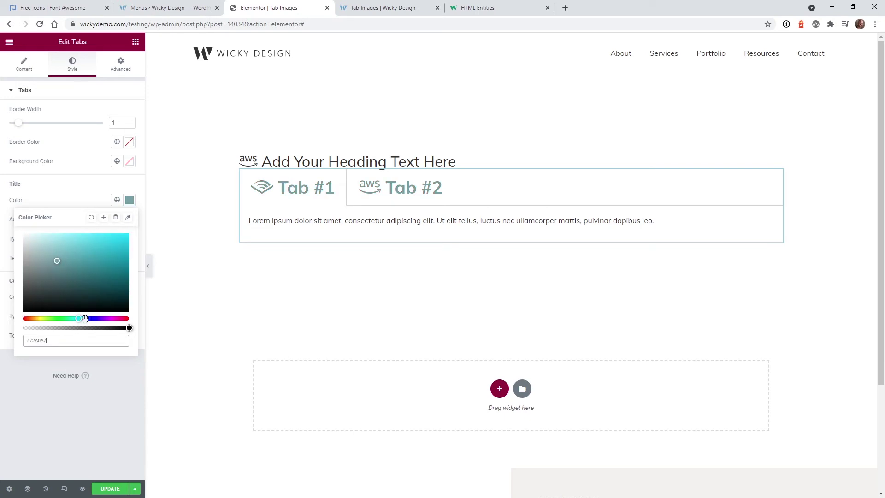
click(93, 318)
drag(65, 317, 122, 319)
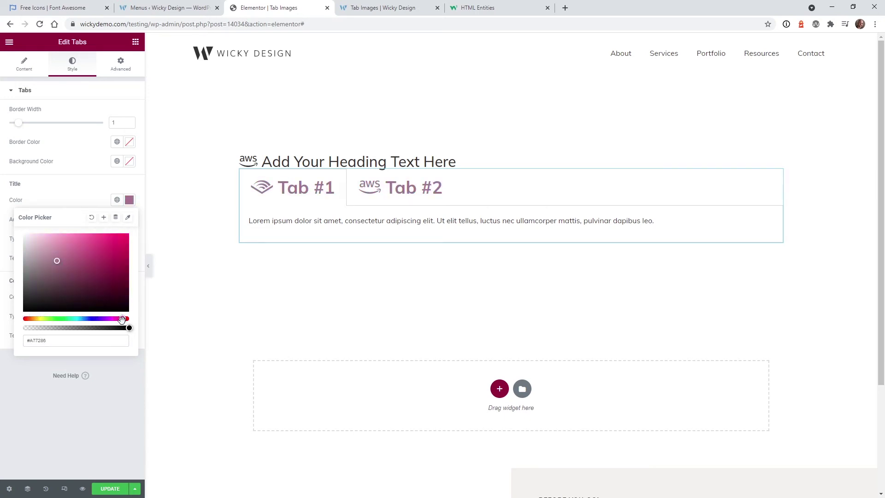
- Switch the Title Color to the global Primary colour instead
click(117, 199)
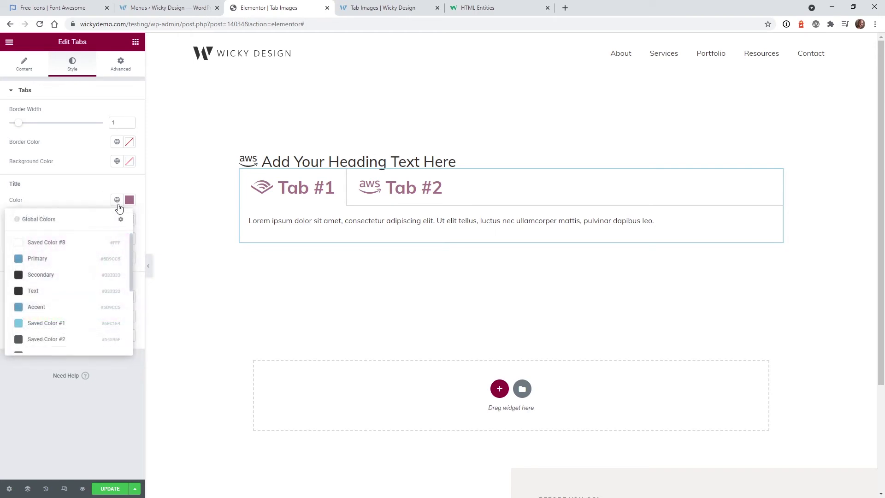
click(76, 259)
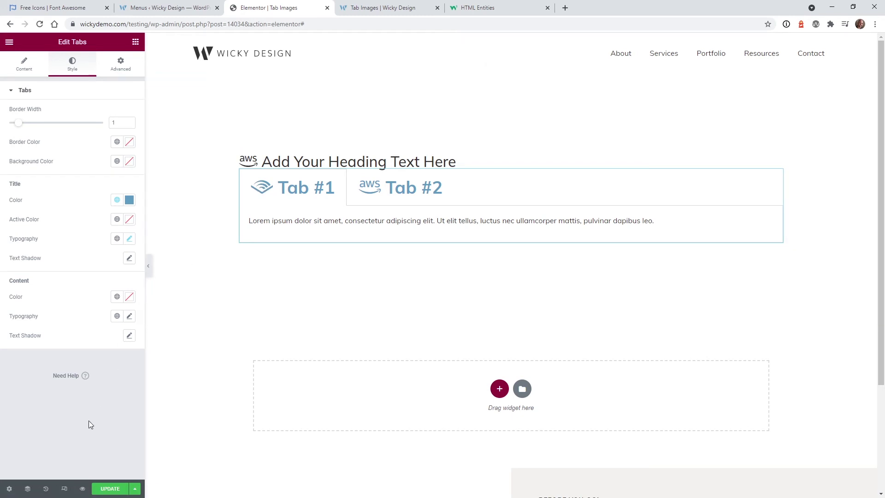
click(26, 68)
- Copy the 'fab' class text from Tab #1's Title field
click(54, 129)
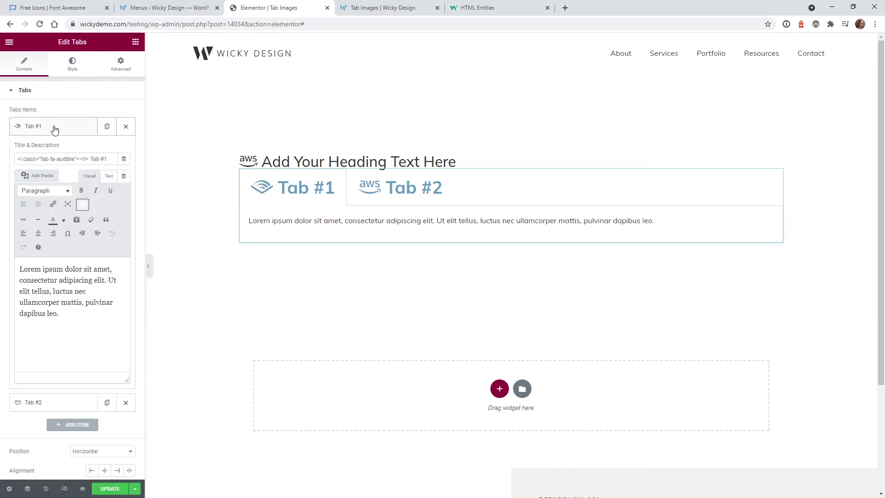
click(49, 159)
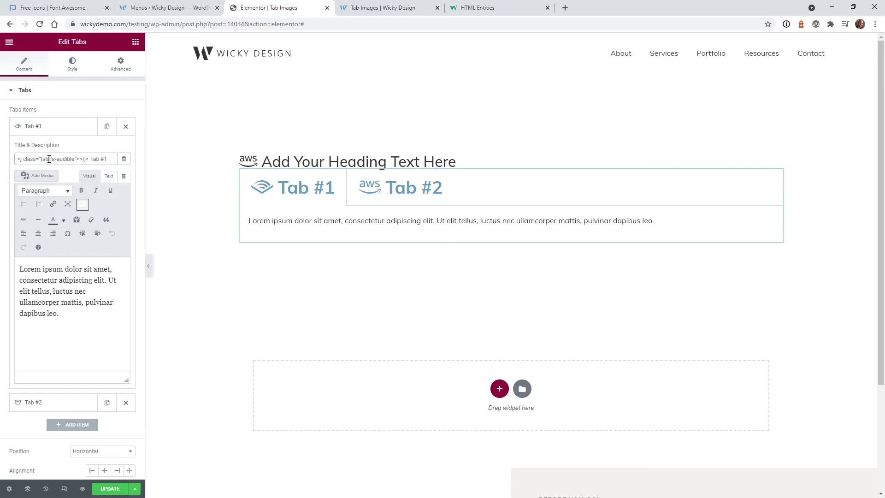
right_click(45, 160)
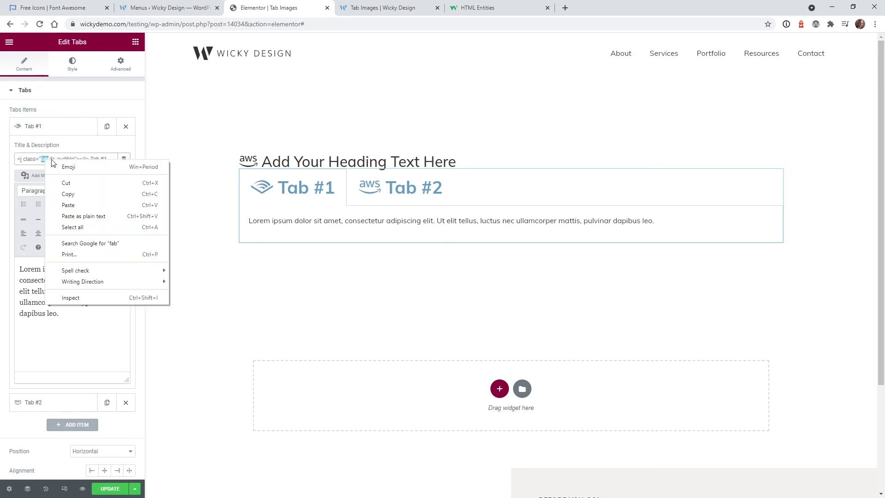
click(78, 193)
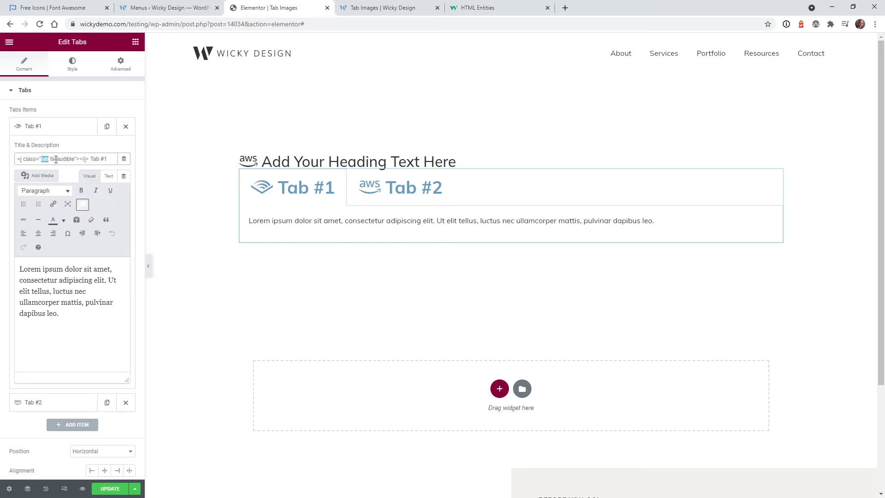
- Look over the Font Awesome, Menus and live page tabs, then show the widget's Advanced settings
click(61, 8)
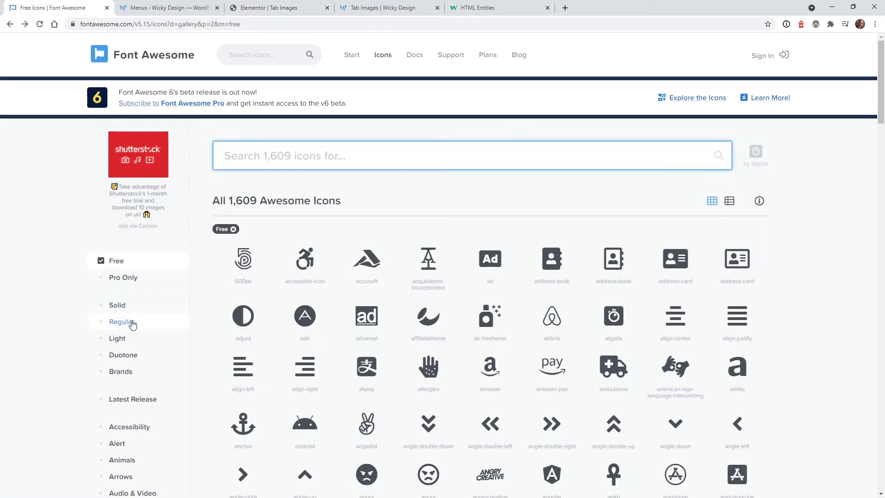
click(179, 5)
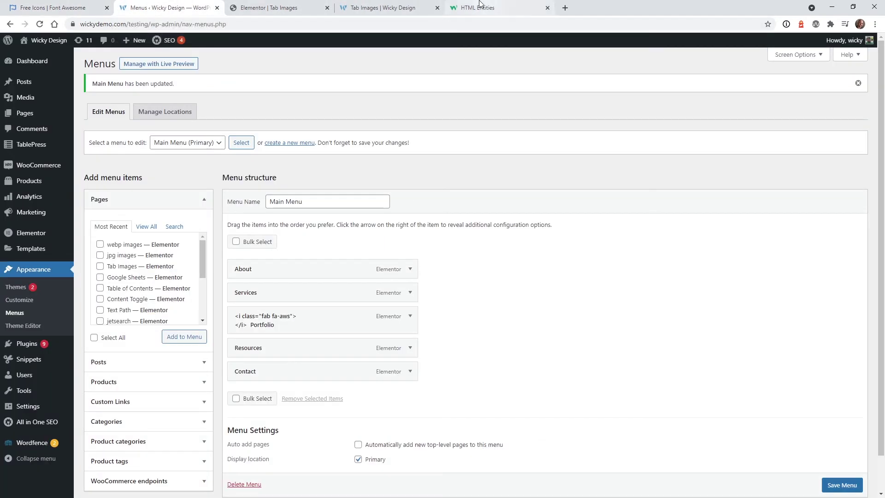
click(395, 5)
click(277, 8)
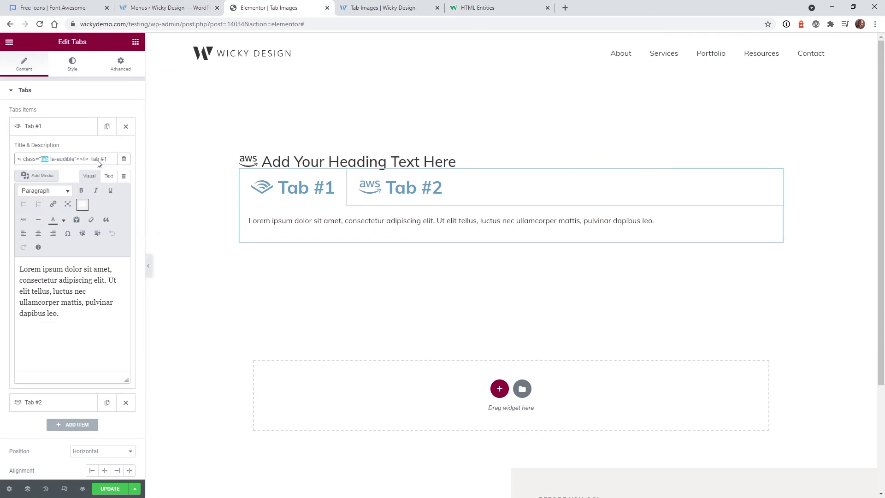
click(123, 74)
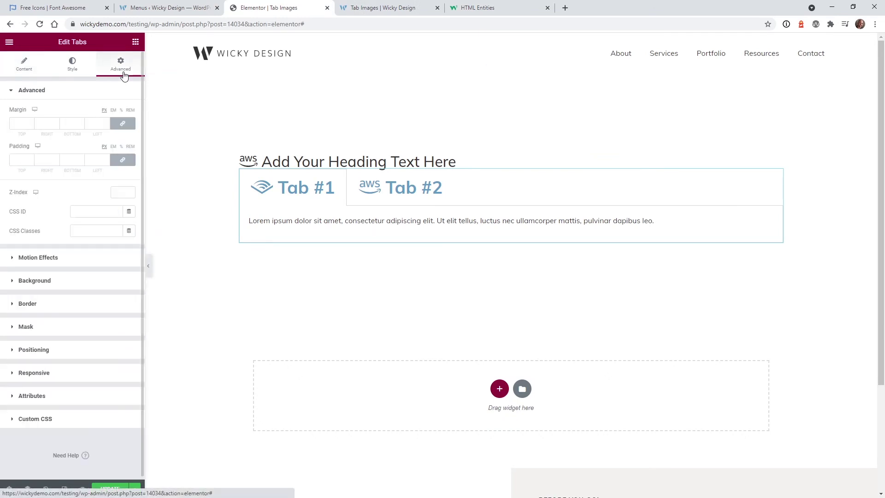
- Add custom CSS .fab {color:#333;} and copy Font Awesome's regular building icon HTML
click(36, 418)
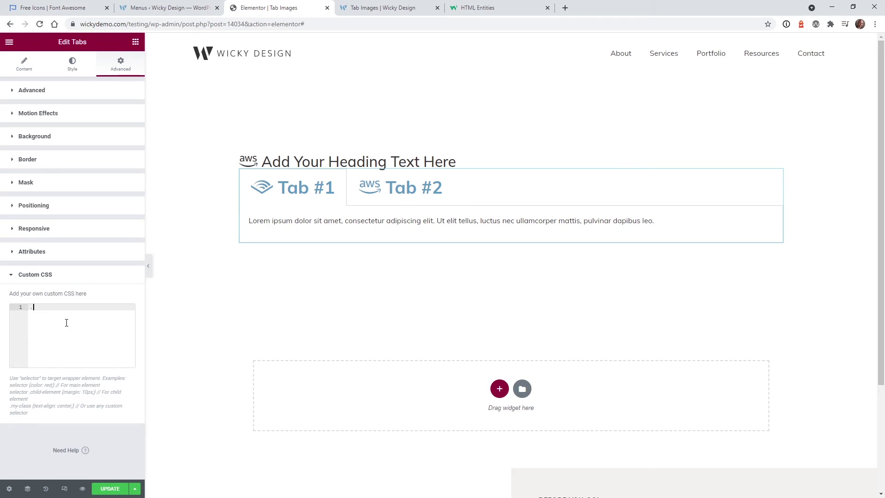
text(.fab {color:#333;)
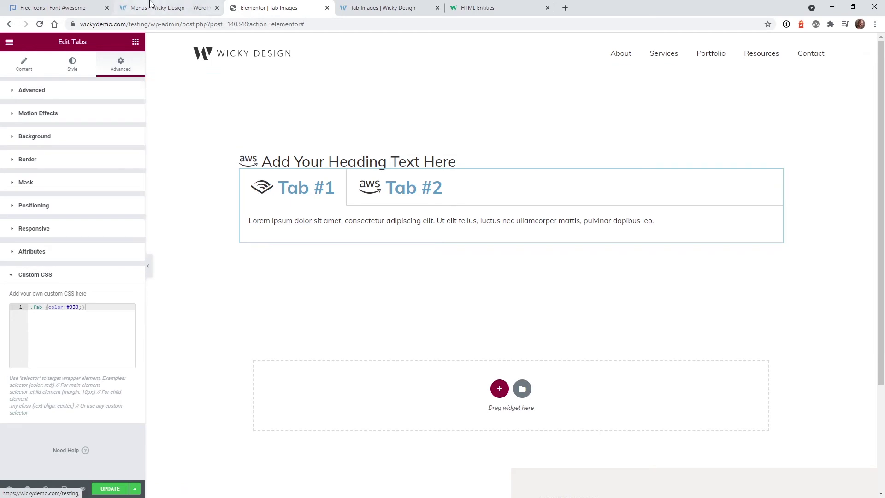
click(53, 8)
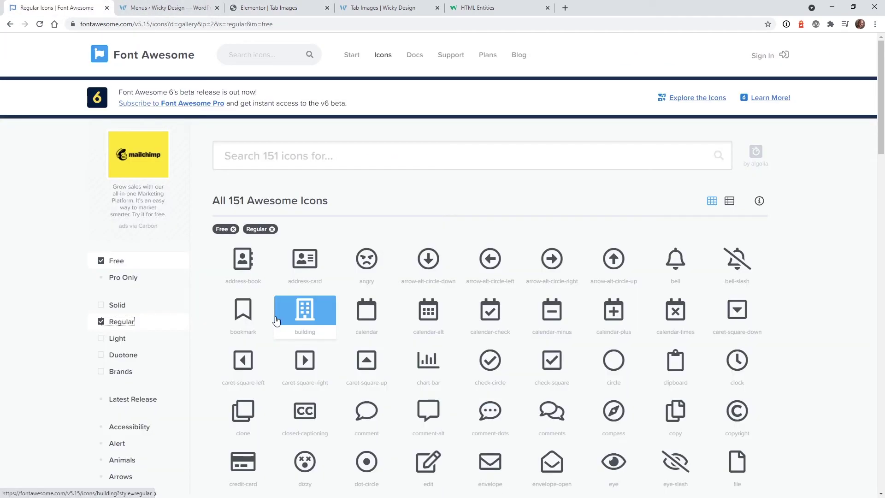
click(307, 313)
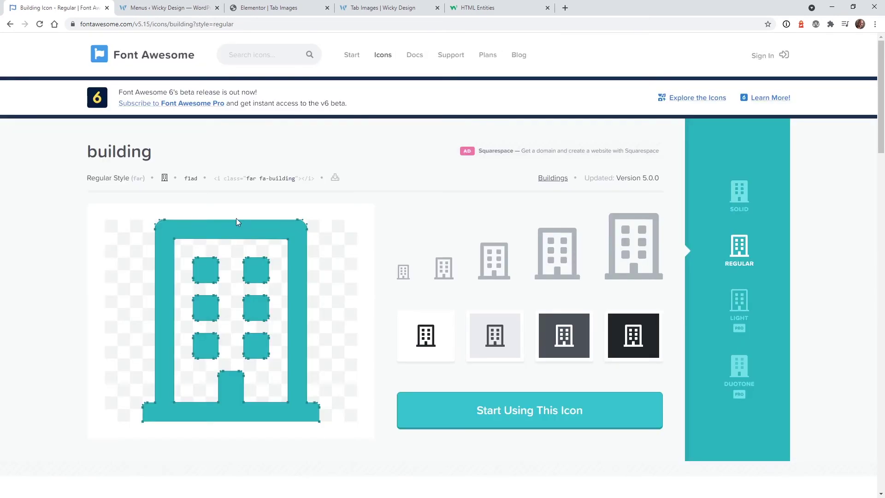
click(250, 182)
click(178, 7)
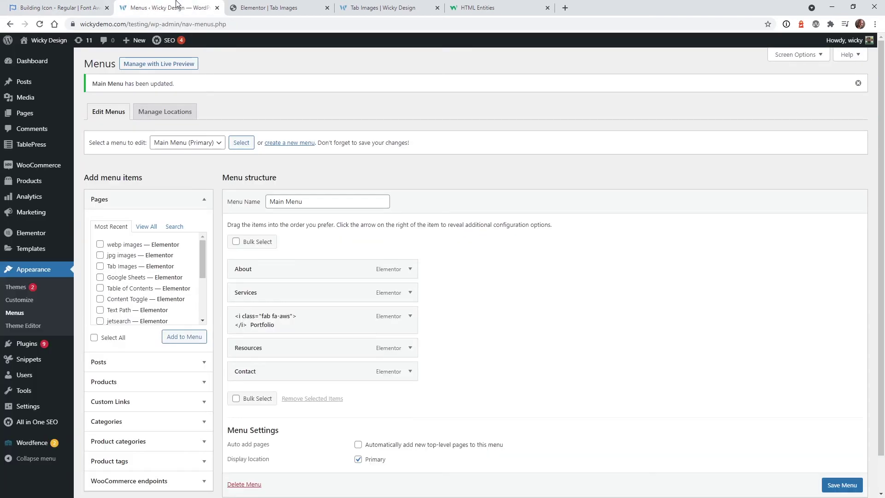
- Replace the aws icon markup in Tab #2's title with the far fa-building snippet
click(282, 9)
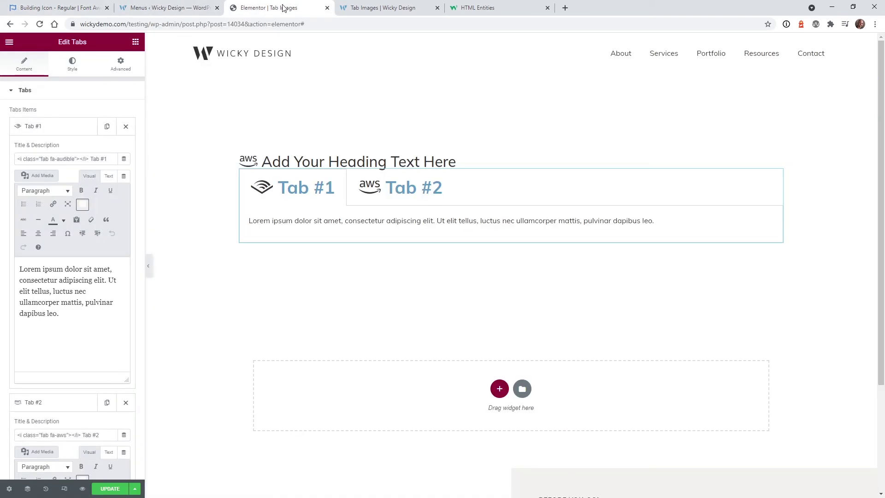
click(60, 130)
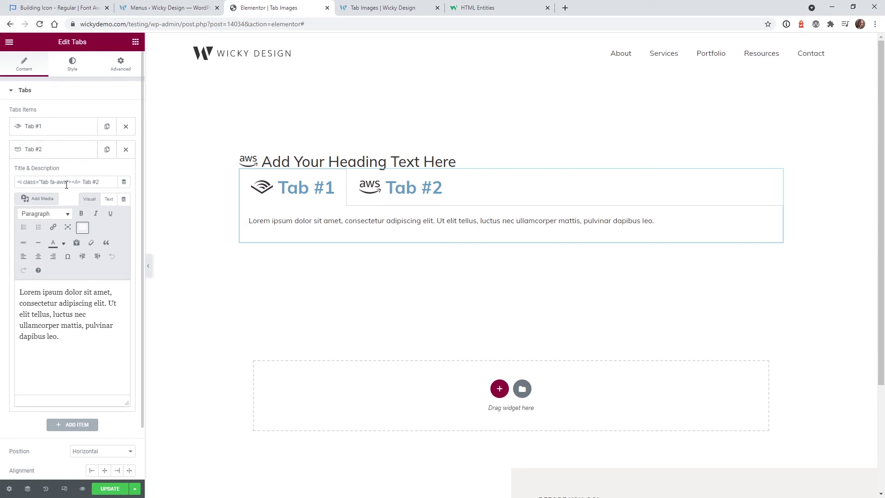
drag(80, 184, 21, 180)
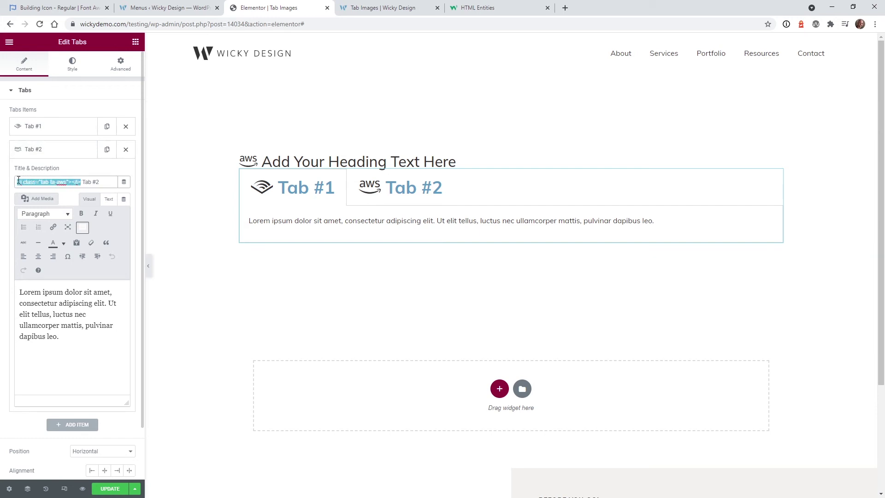
key(ctrl+v)
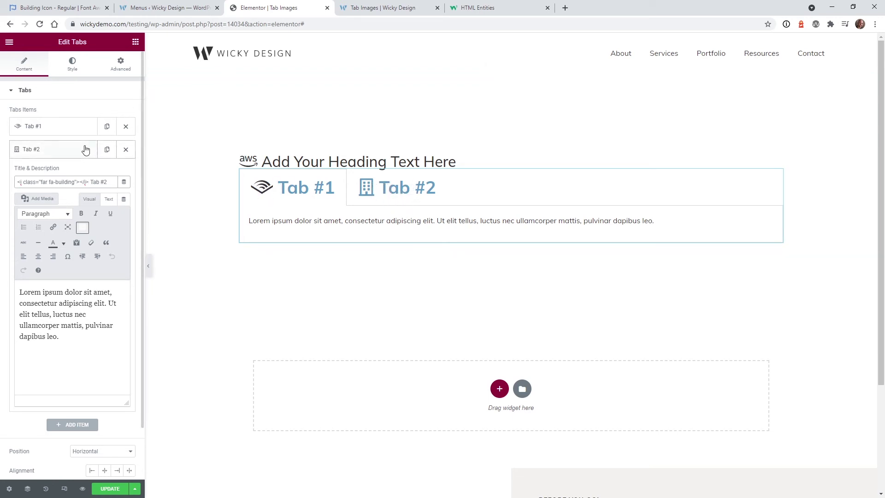
click(120, 66)
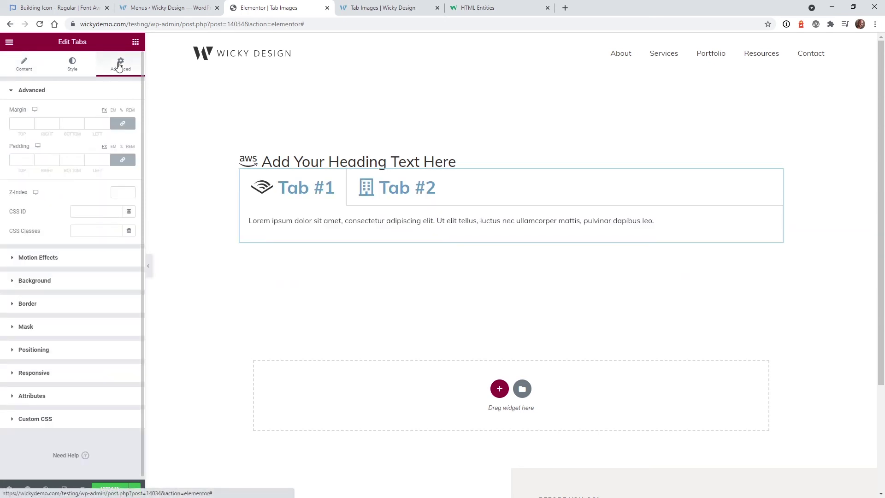
- Change the custom CSS selector to .fab,.far so both icon styles are #333, and update
click(50, 420)
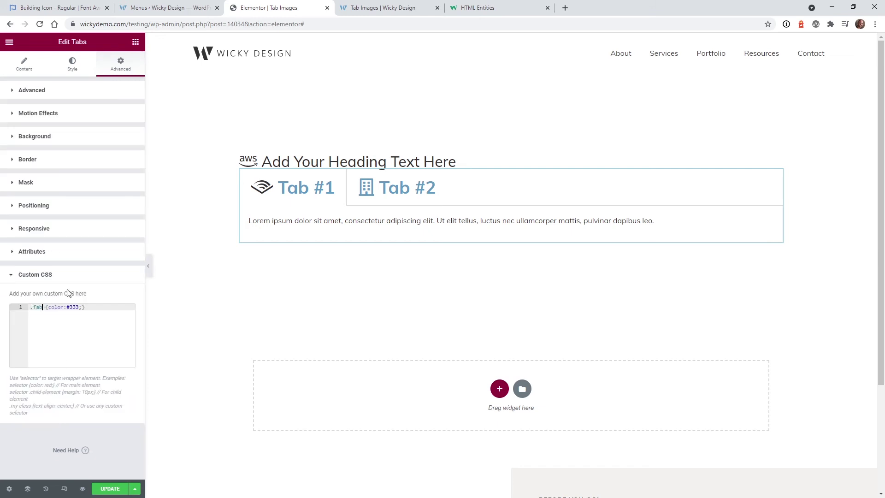
text(,.far)
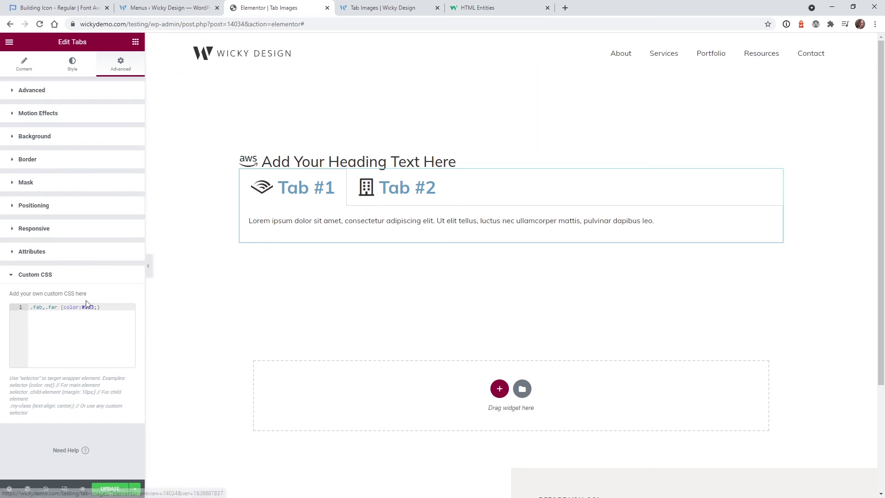
click(111, 489)
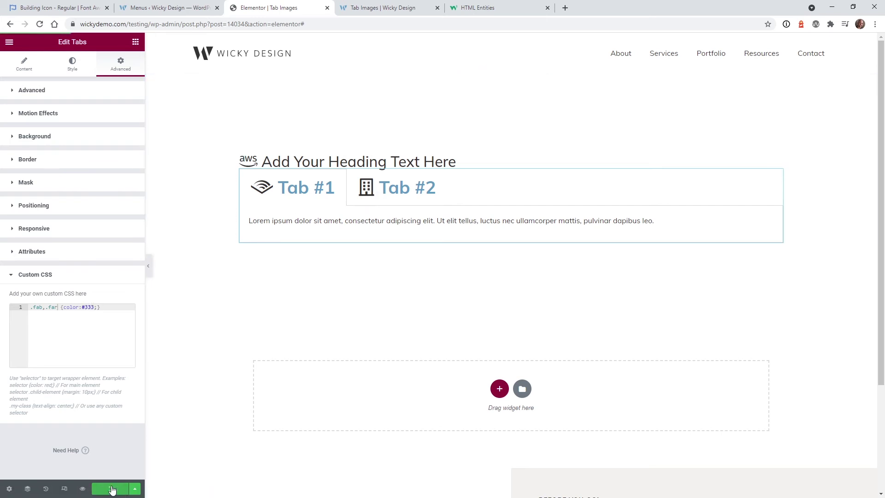
click(382, 8)
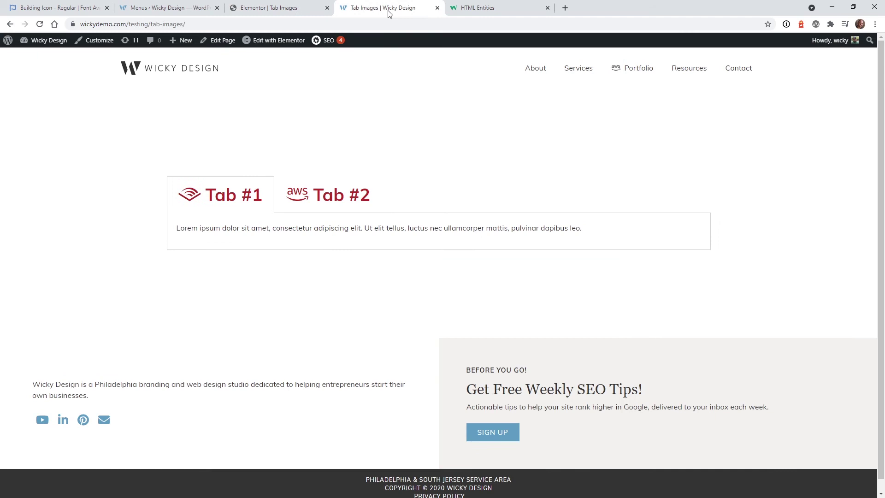
- Reload the live page and toggle Tab #1 and Tab #2 to check the dark grey icons
click(40, 25)
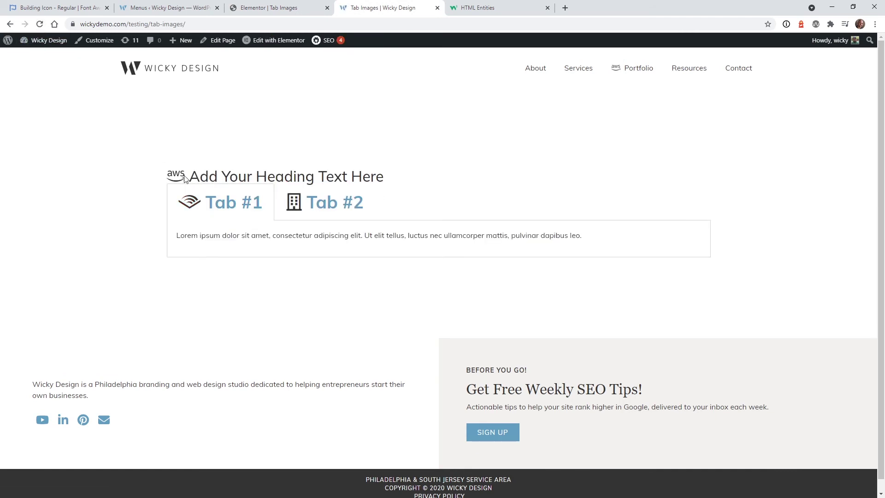
click(317, 205)
click(224, 209)
click(315, 212)
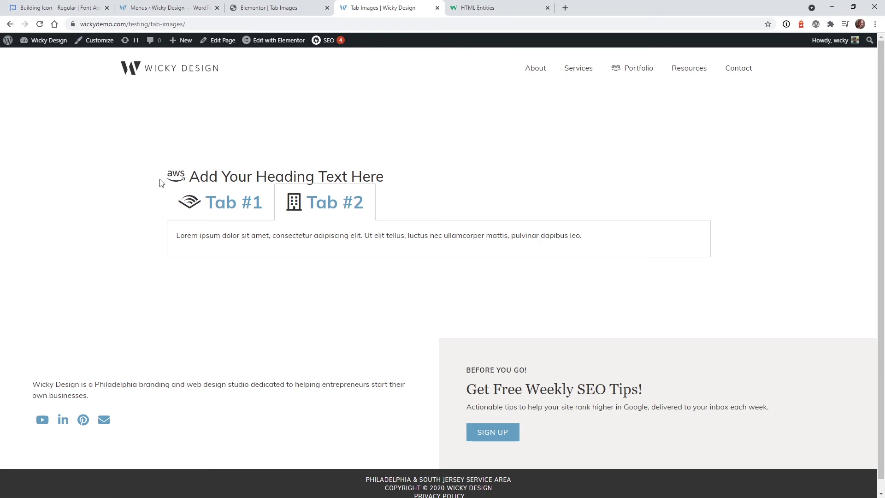
click(204, 211)
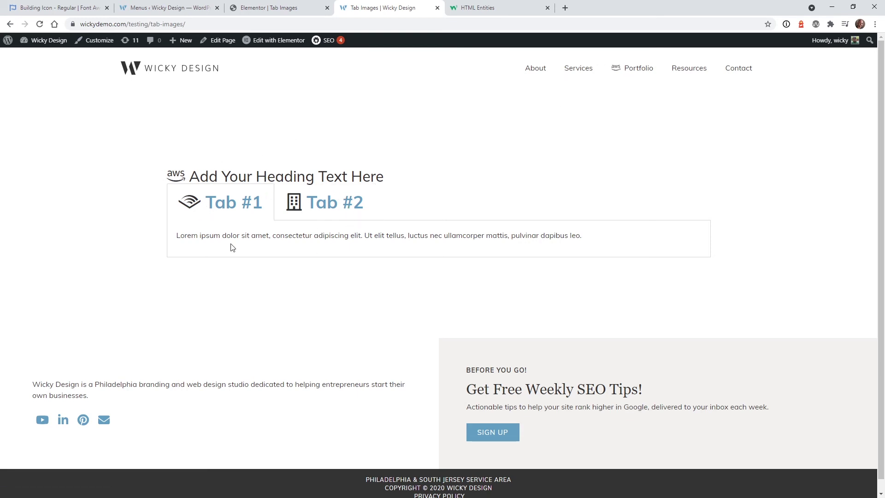
- Prefix the tabs widget's icon rule so it reads selector .fab,.far {color:#333;}, and save
click(136, 5)
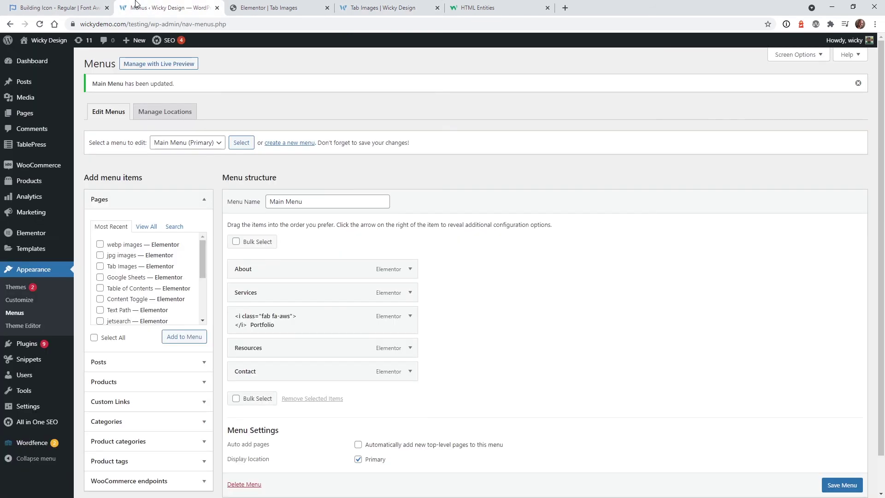
click(256, 6)
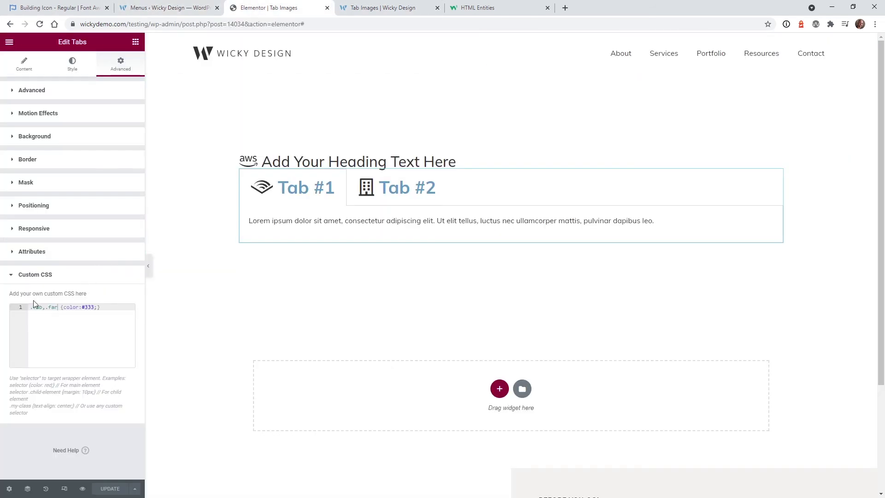
text(selector)
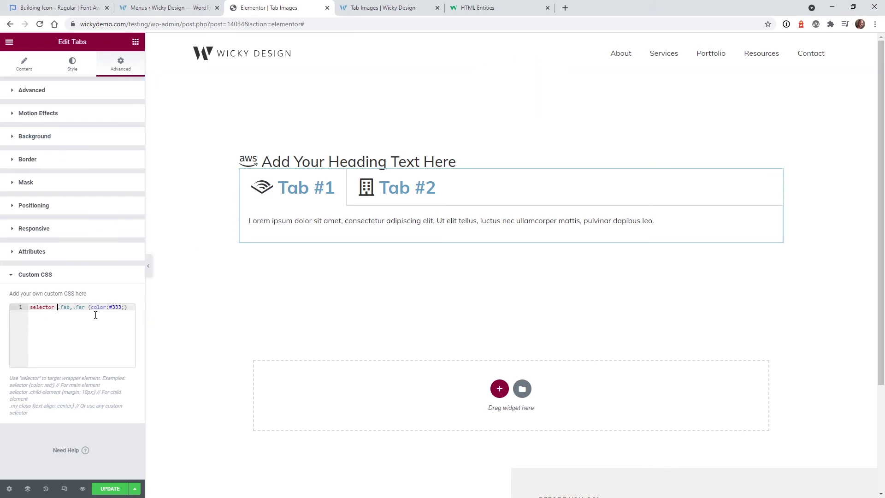
click(107, 490)
- Reload the live Tab Images page to check the icon colours
click(376, 7)
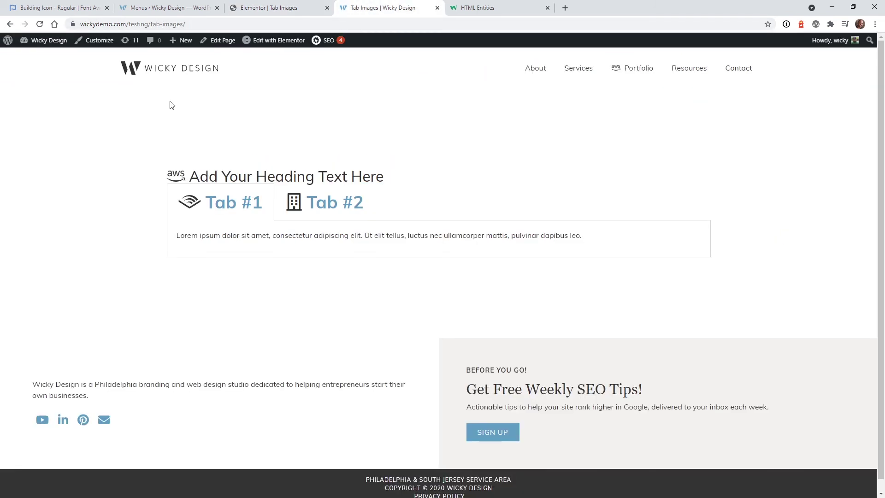
click(40, 24)
click(274, 5)
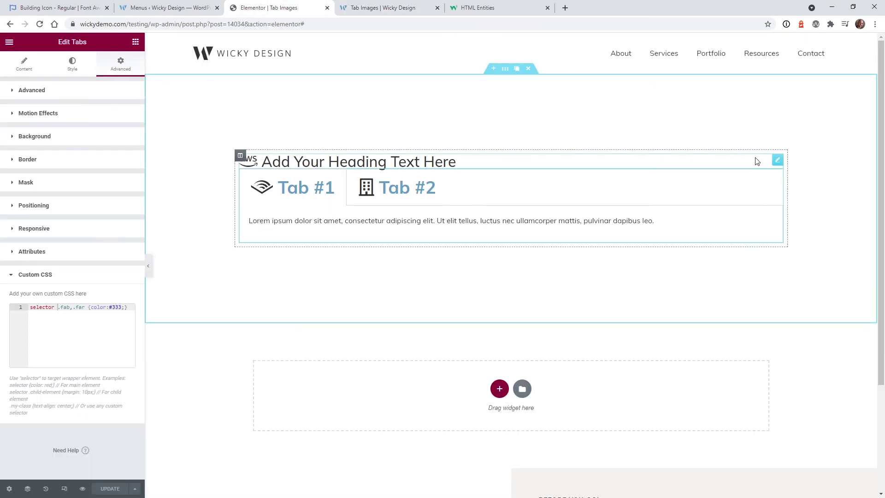
- Set the heading's text colour to red #EF1313 in its Style settings and save the page
click(777, 159)
click(76, 64)
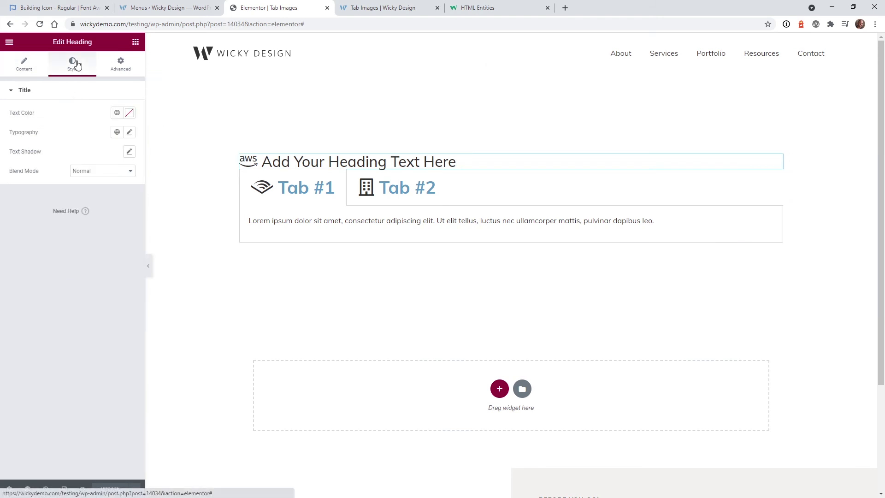
click(129, 132)
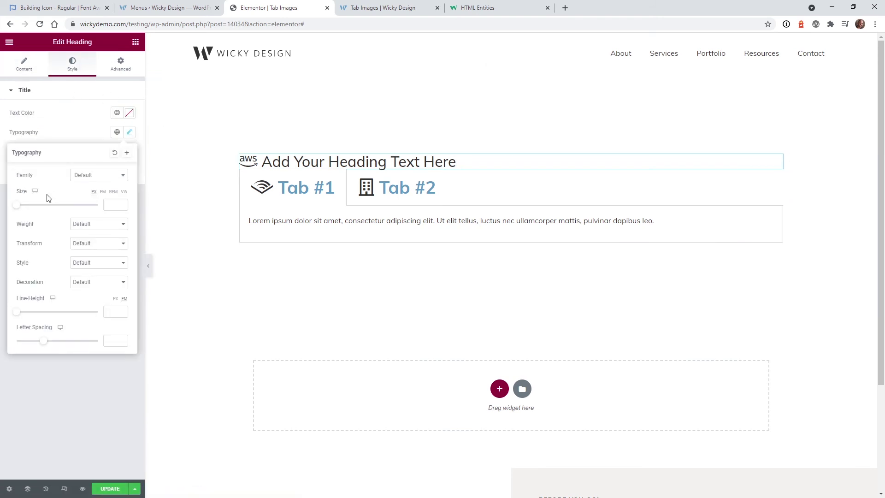
click(75, 132)
click(129, 112)
click(120, 151)
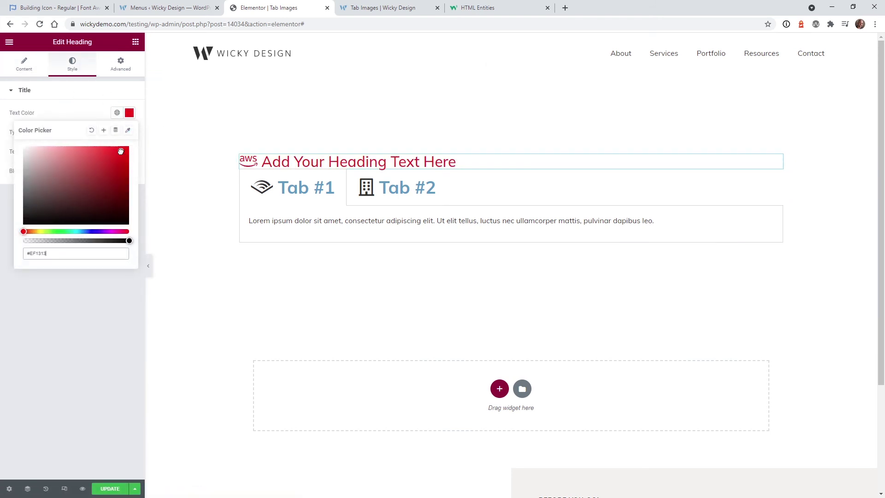
click(97, 339)
click(110, 488)
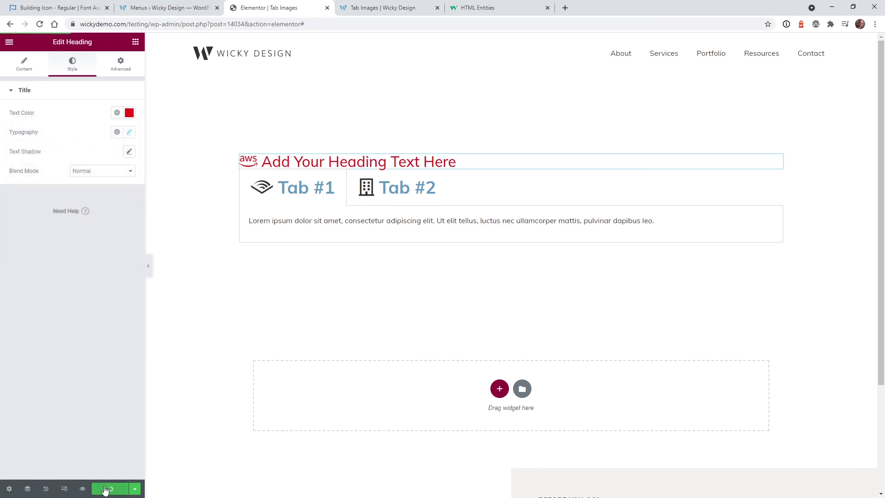
- Reload the live Tab Images page to confirm the heading is red
click(376, 5)
click(40, 24)
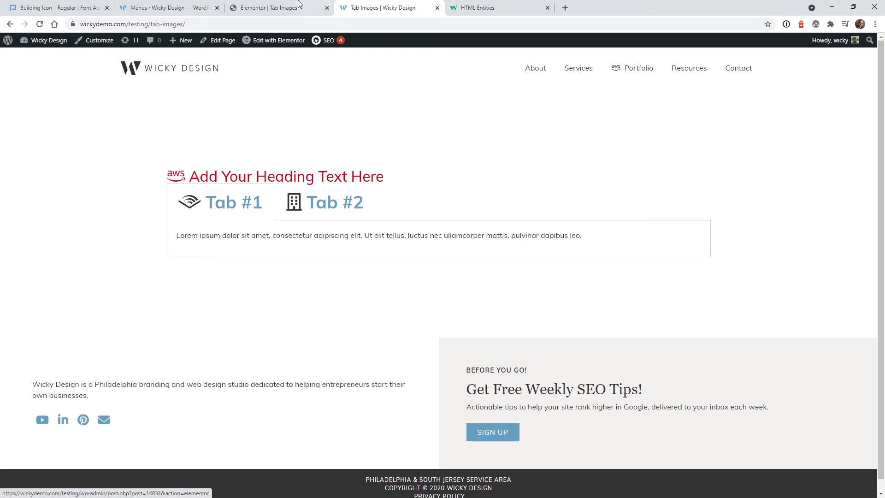
key(ctrl+shift+Tab)
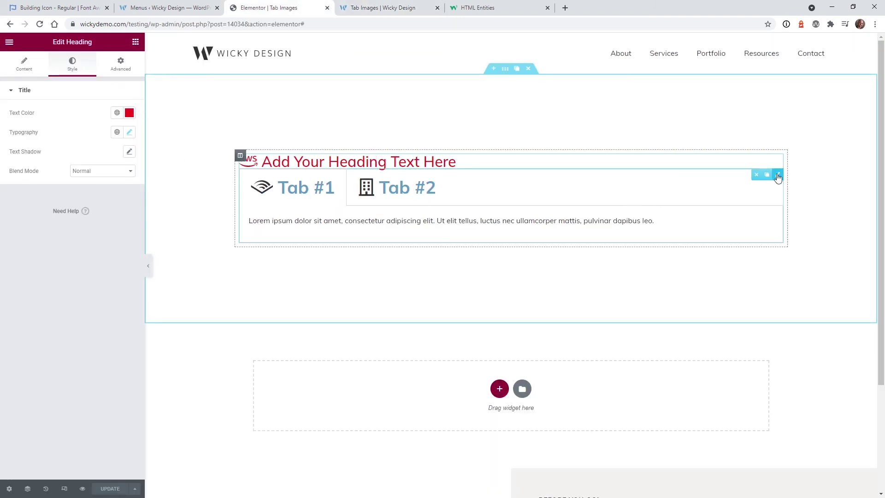
- Delete 'selector' from the tabs widget's Custom CSS, save, and reload the live page to compare
click(778, 175)
click(35, 419)
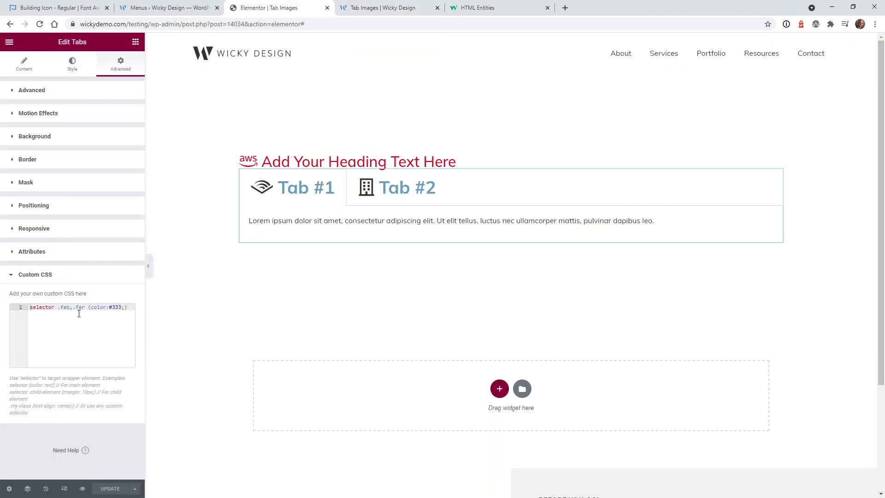
double_click(45, 306)
key(BackSpace)
click(99, 486)
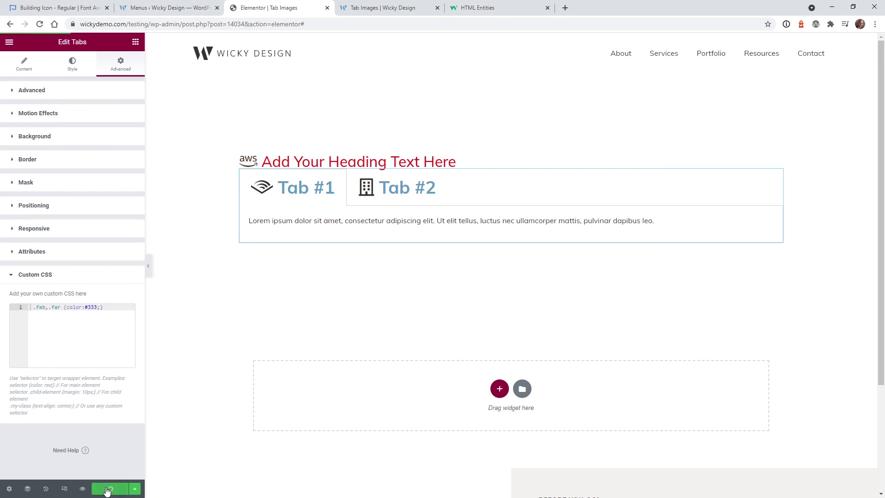
key(ctrl+Tab)
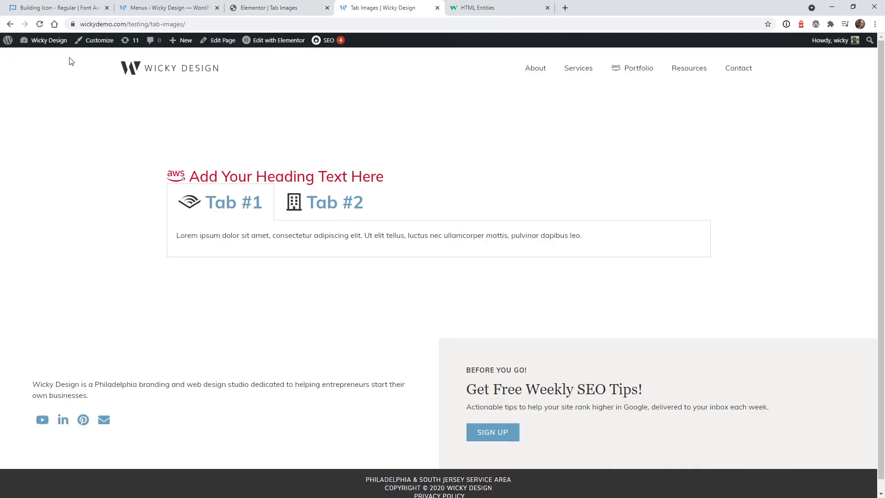
click(39, 24)
- Restore the 'selector' prefix in the tabs CSS, save, and reload the live page again
click(148, 5)
click(258, 7)
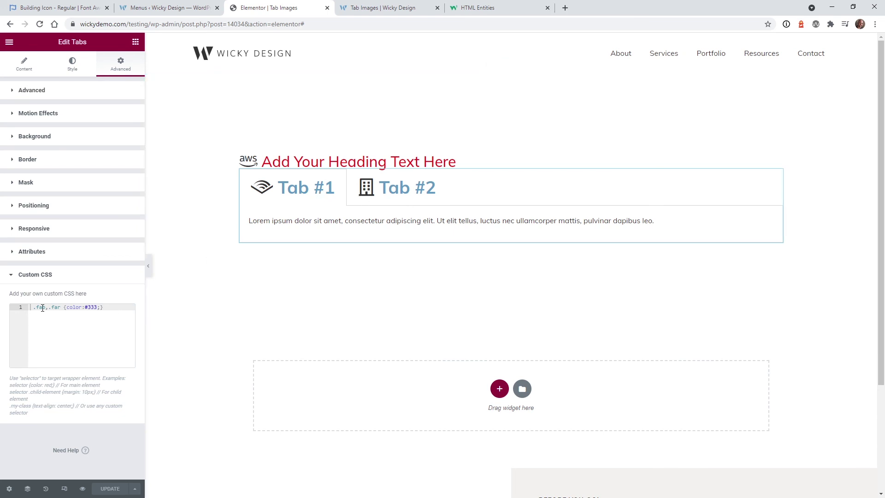
text(selecto)
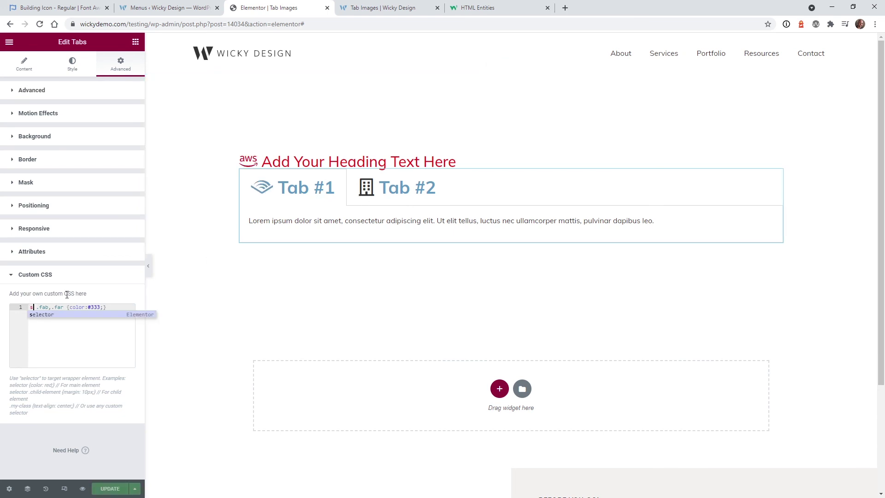
text(r)
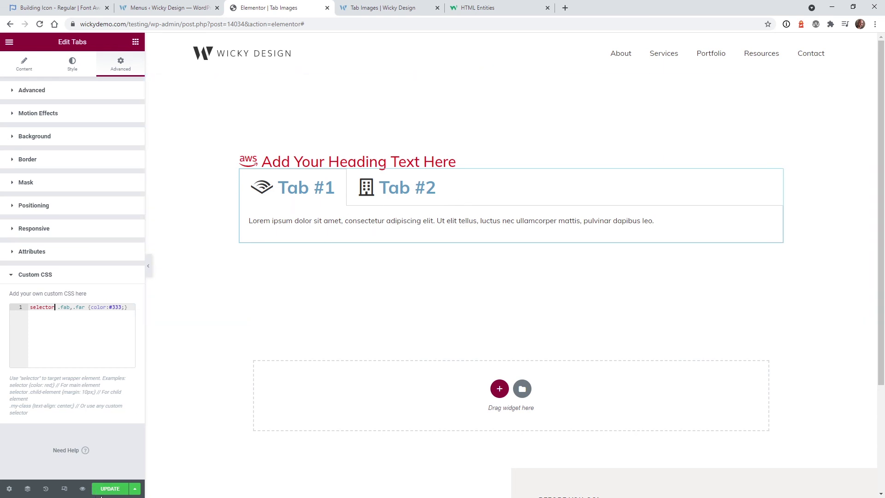
click(109, 492)
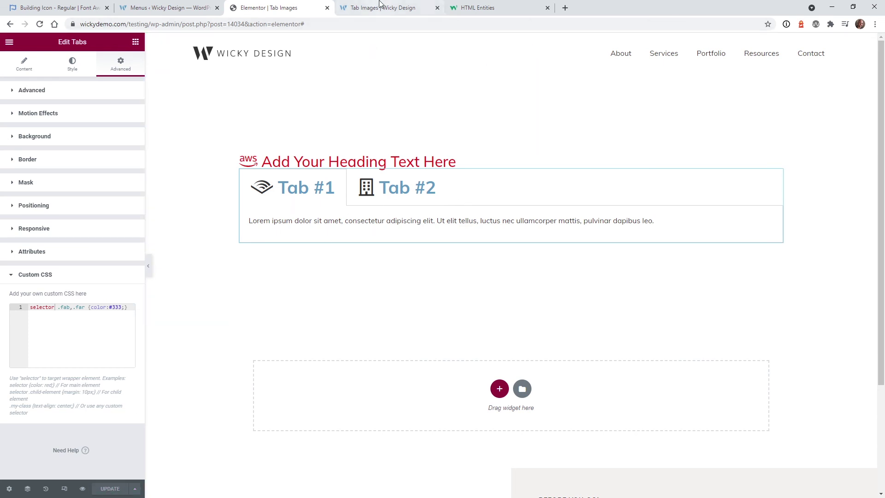
key(ctrl+Tab)
click(40, 24)
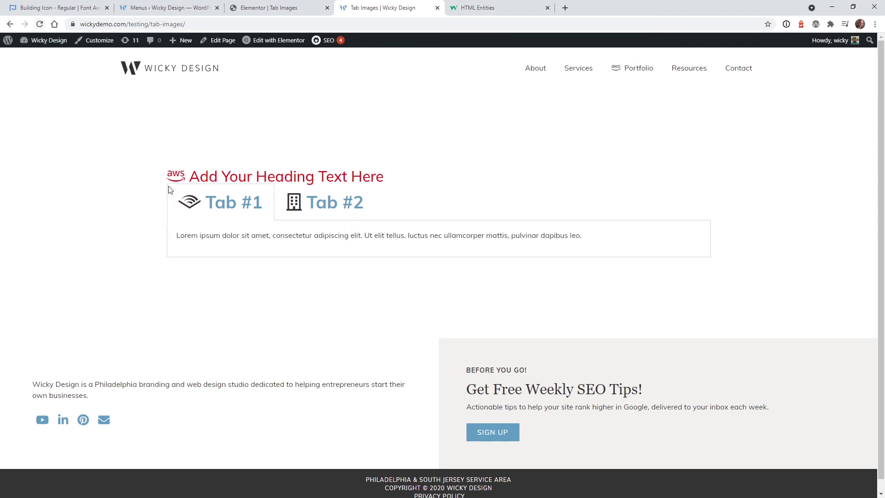
click(250, 40)
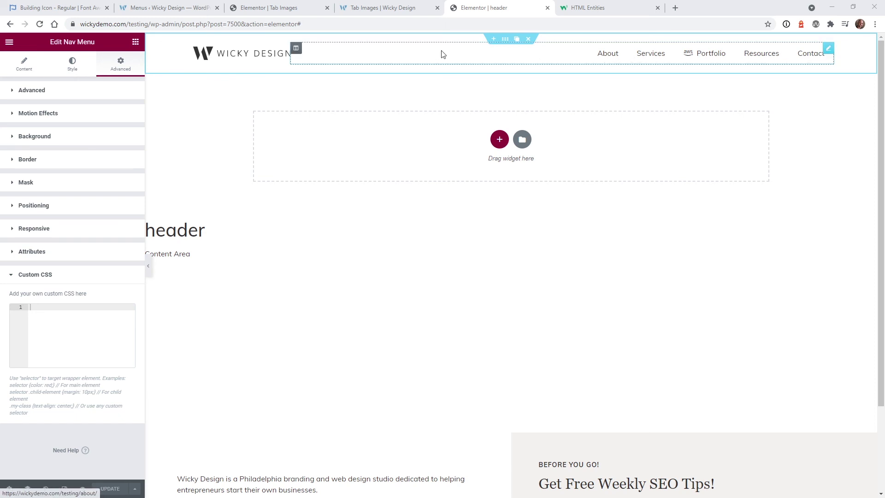
- Paste selector .fab{color:blue;} into the Nav Menu's Custom CSS, save the header, and view the live page
click(829, 52)
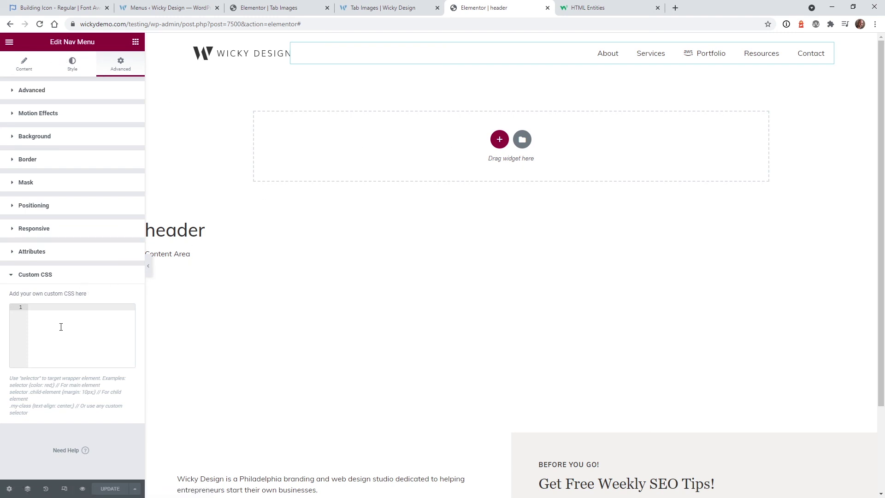
text(selector .fab{color:blue;})
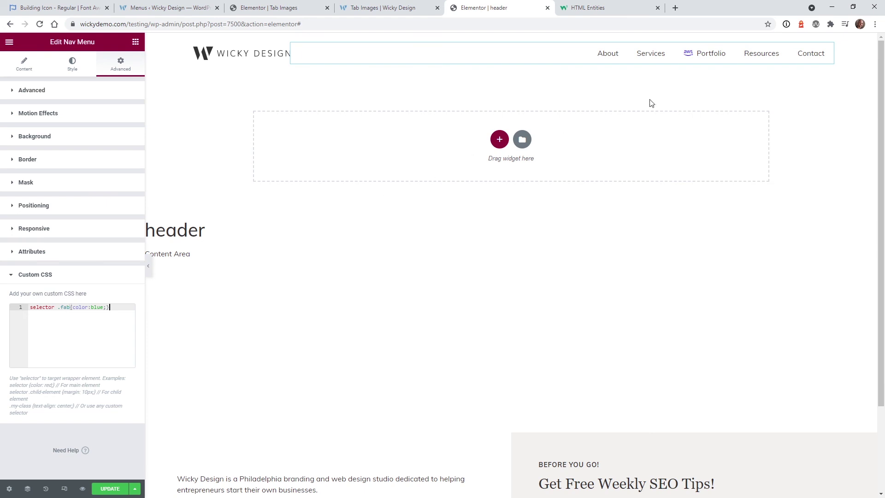
click(171, 8)
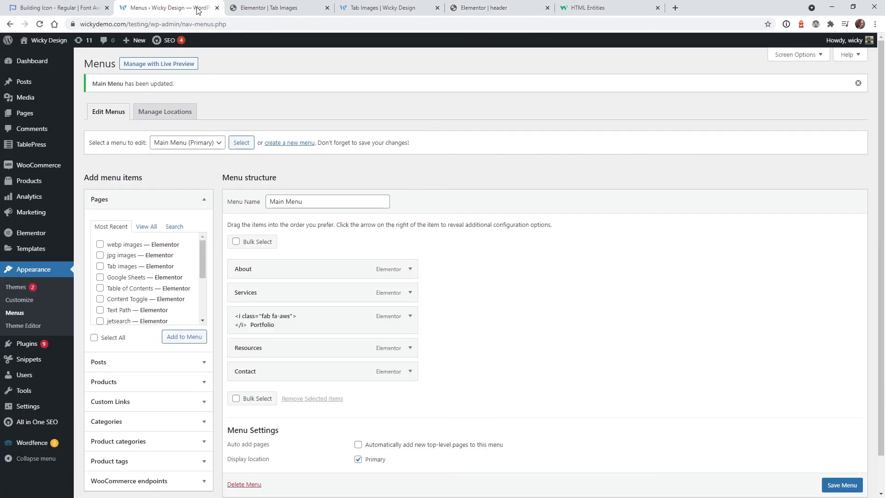
click(504, 7)
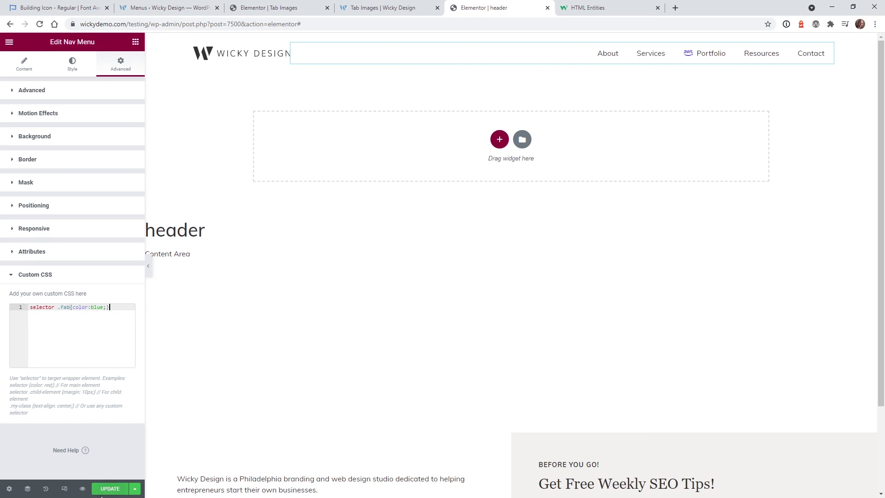
click(110, 489)
click(372, 9)
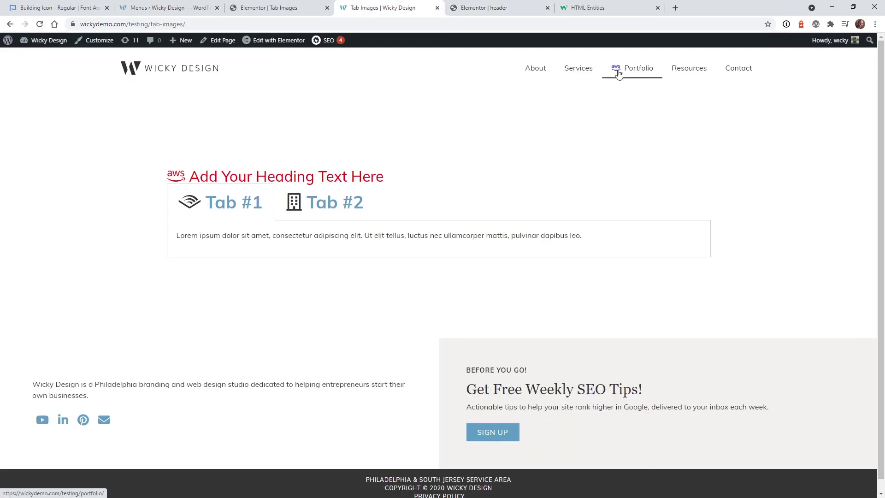
drag(180, 177, 342, 173)
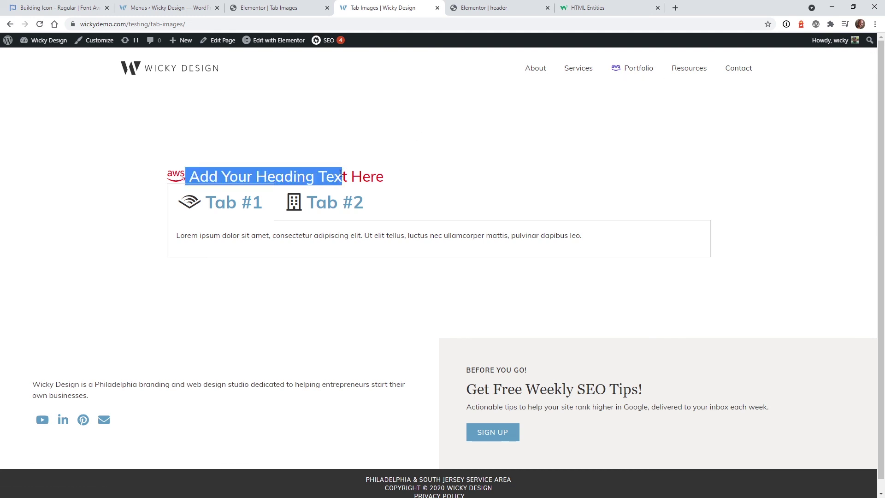